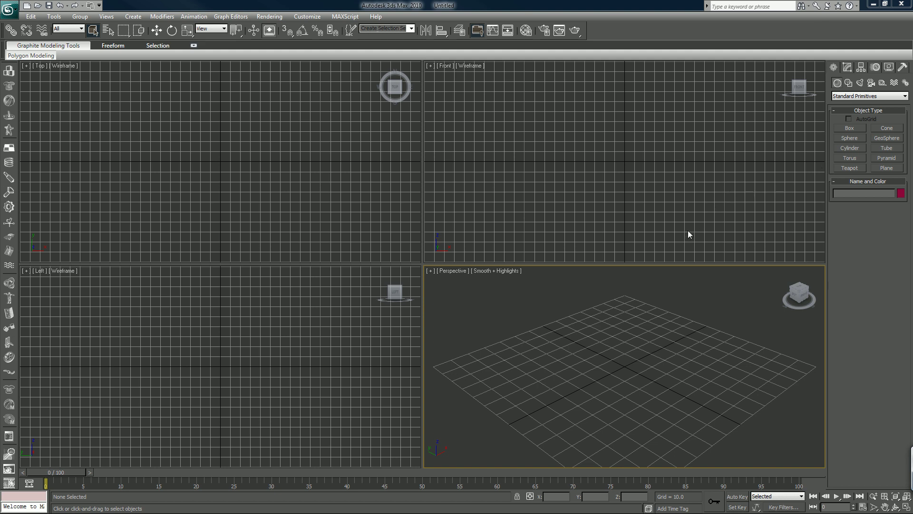
Step: Draw Plane01 upright in the Front viewport with 1 length and 1 width segment
click(847, 67)
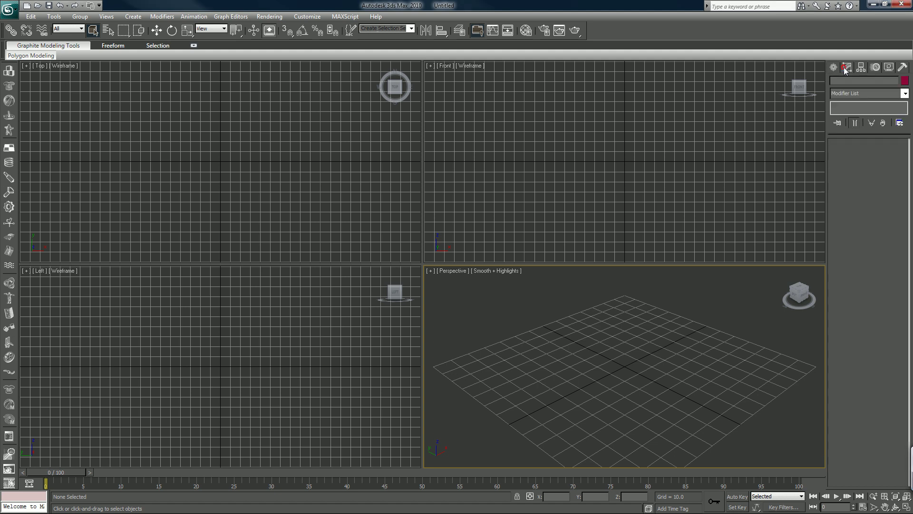
click(834, 67)
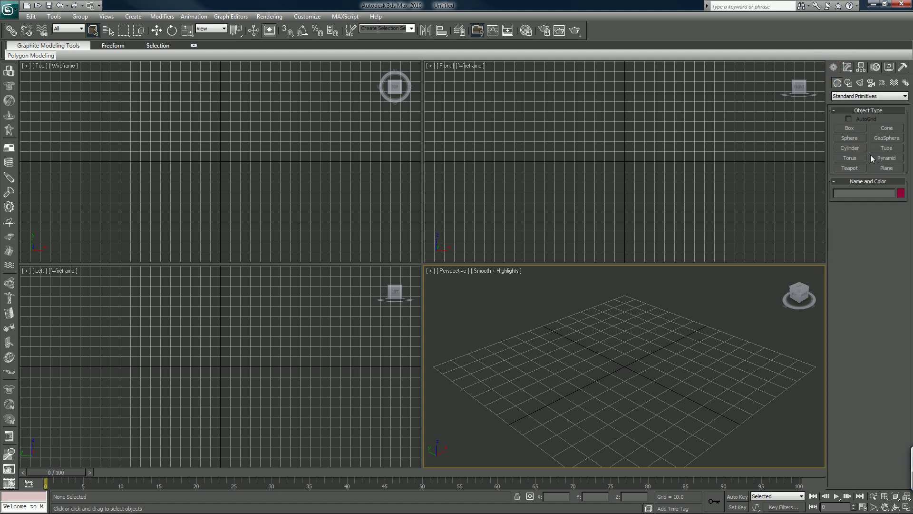
click(879, 167)
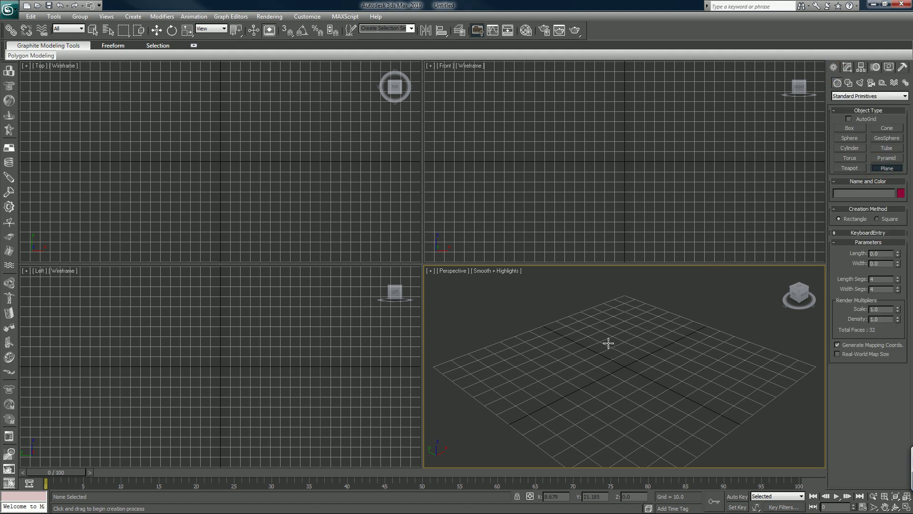
drag(592, 114, 742, 214)
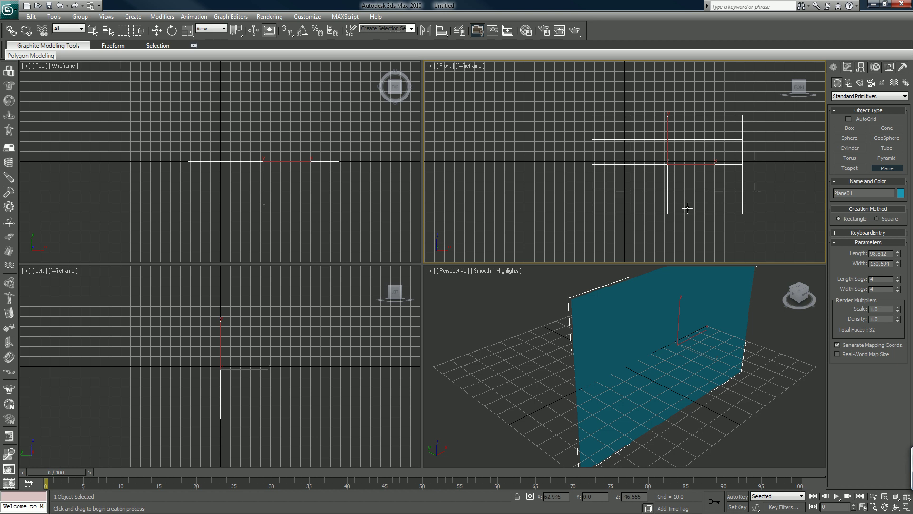
drag(898, 280, 899, 291)
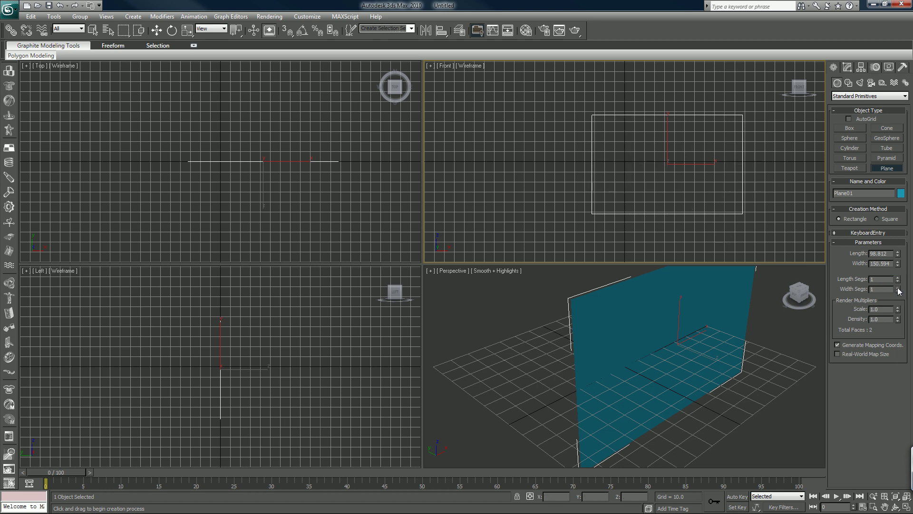
right_click(776, 229)
click(776, 229)
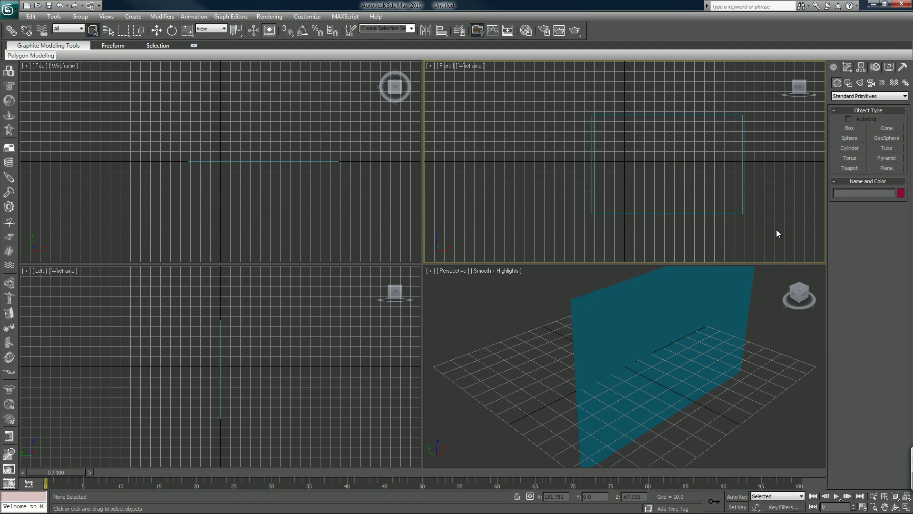
Step: Turn off the home grid in the Front, Top, Left and Perspective views
key(g)
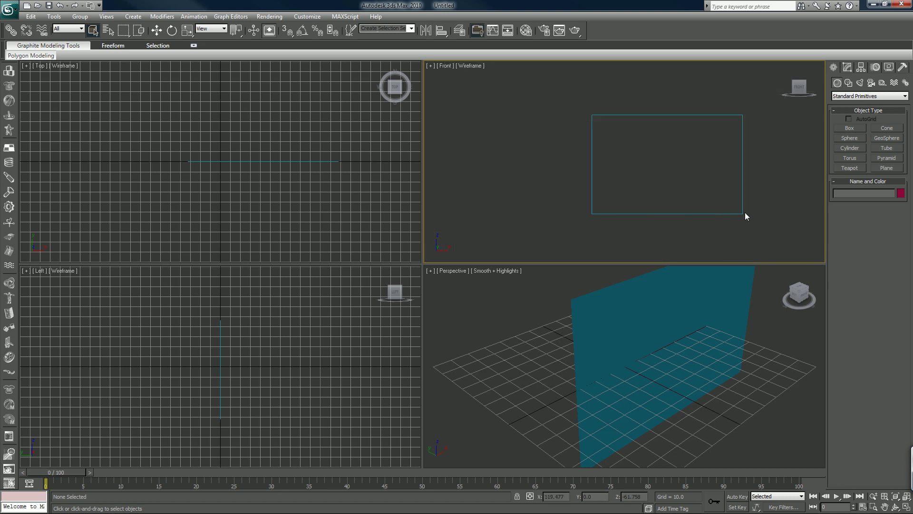
right_click(395, 243)
key(g)
right_click(350, 330)
key(g)
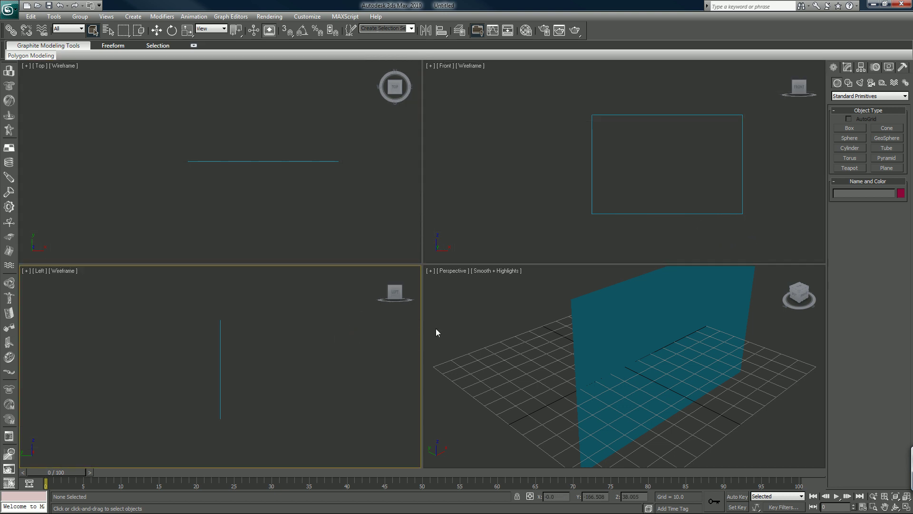
right_click(518, 347)
key(g)
Step: Select the plane, hide its selection brackets, and bring up the Material Editor
drag(538, 287, 602, 340)
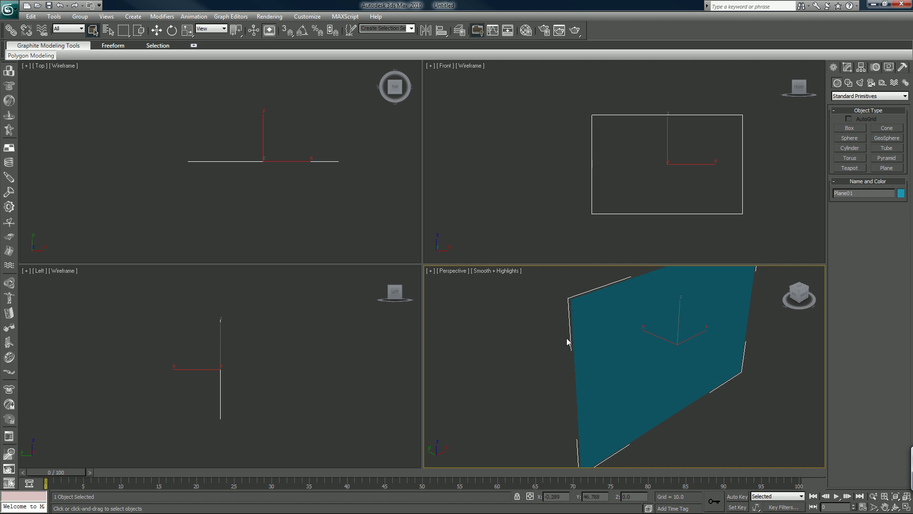
key(j)
right_click(562, 233)
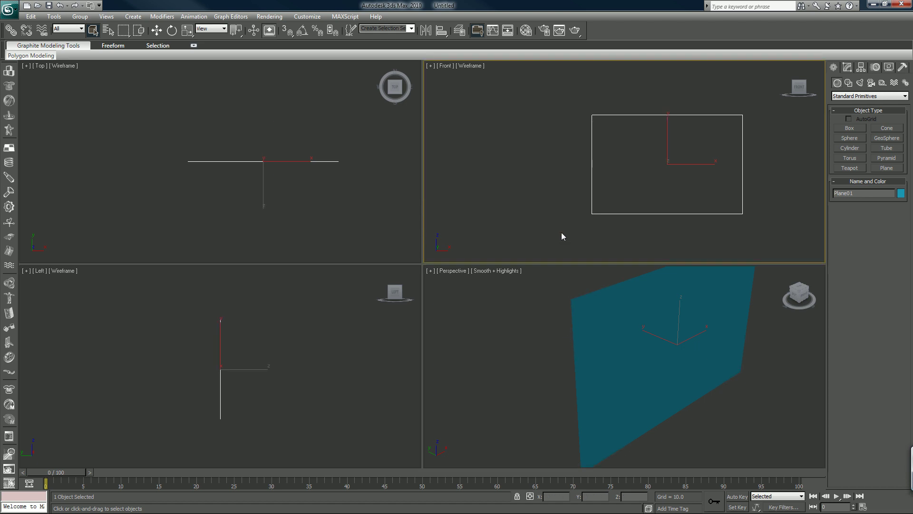
right_click(332, 285)
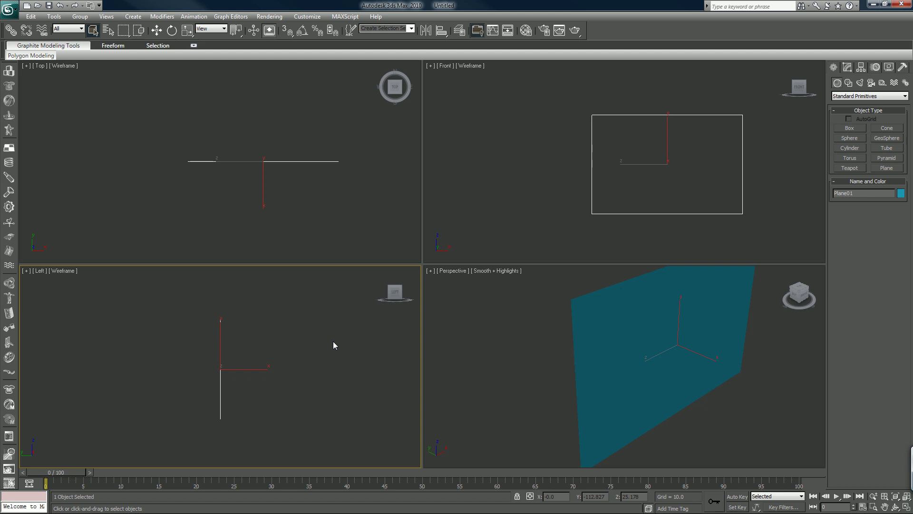
click(570, 363)
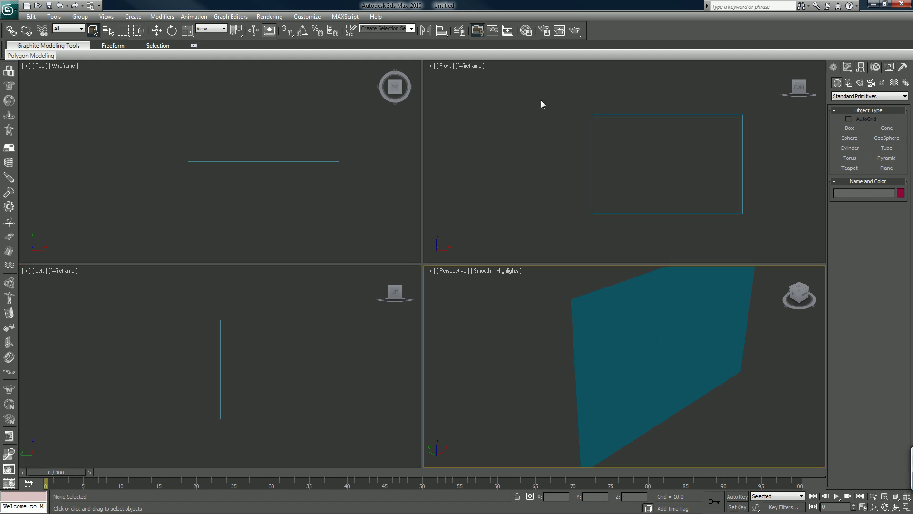
click(526, 30)
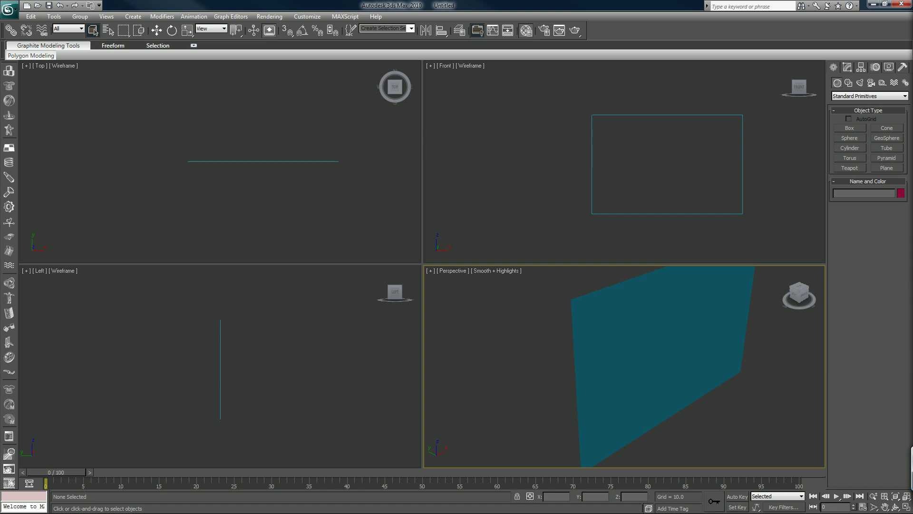
Step: Load Kiwi Design.jpg from the Kiwi Crowd Destruction folder as the Diffuse bitmap
drag(450, 58, 347, 20)
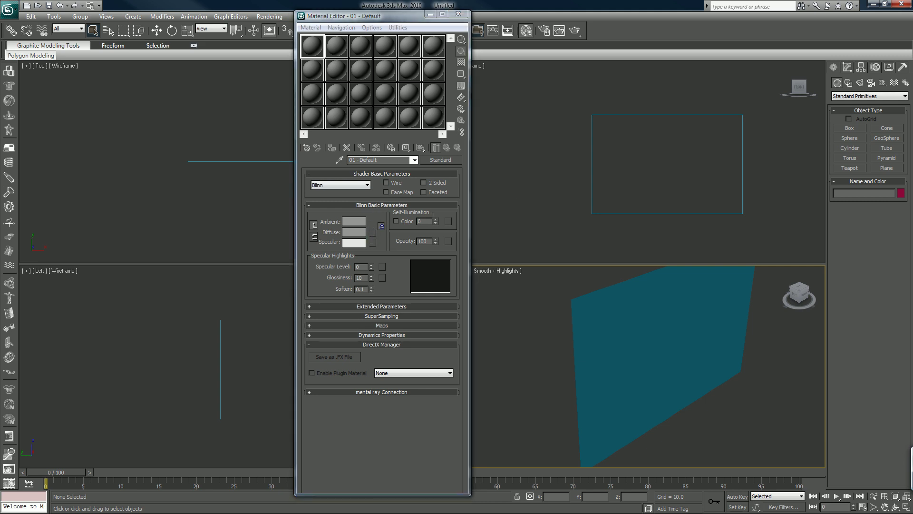
click(373, 232)
drag(670, 72, 469, 49)
double_click(465, 87)
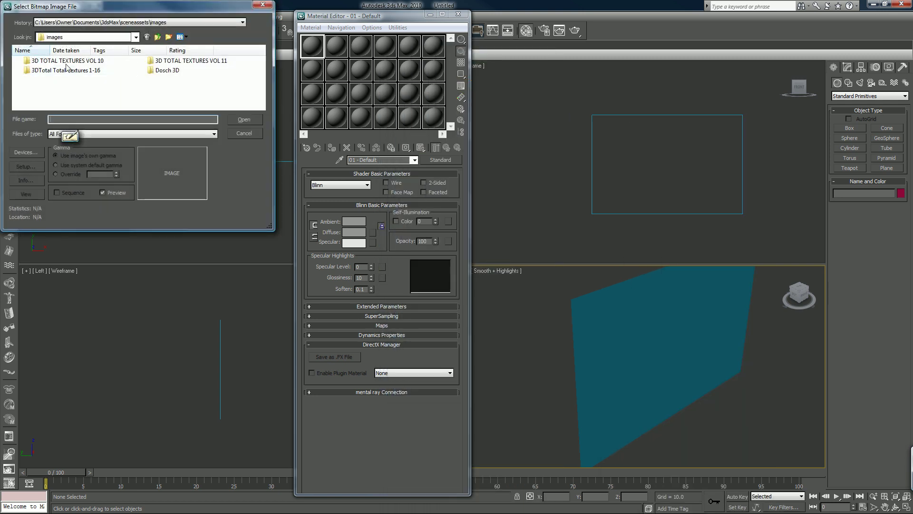
click(81, 40)
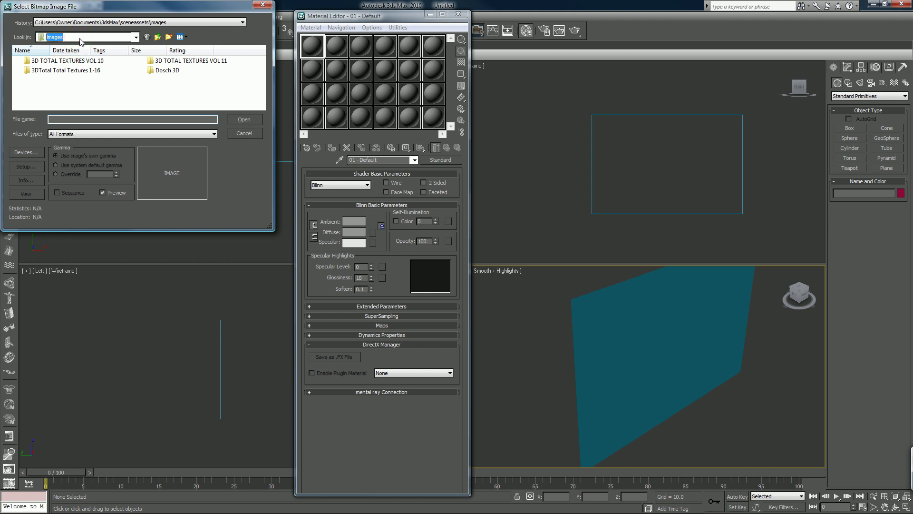
click(81, 40)
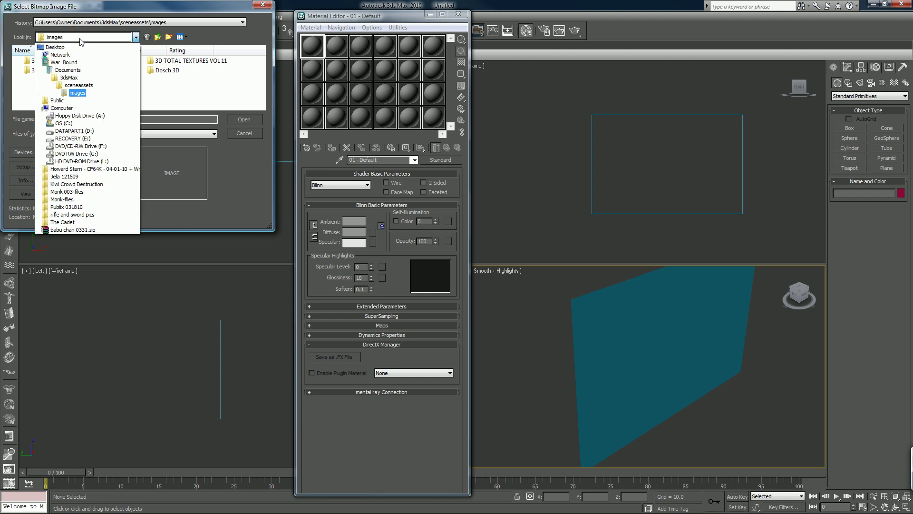
click(69, 185)
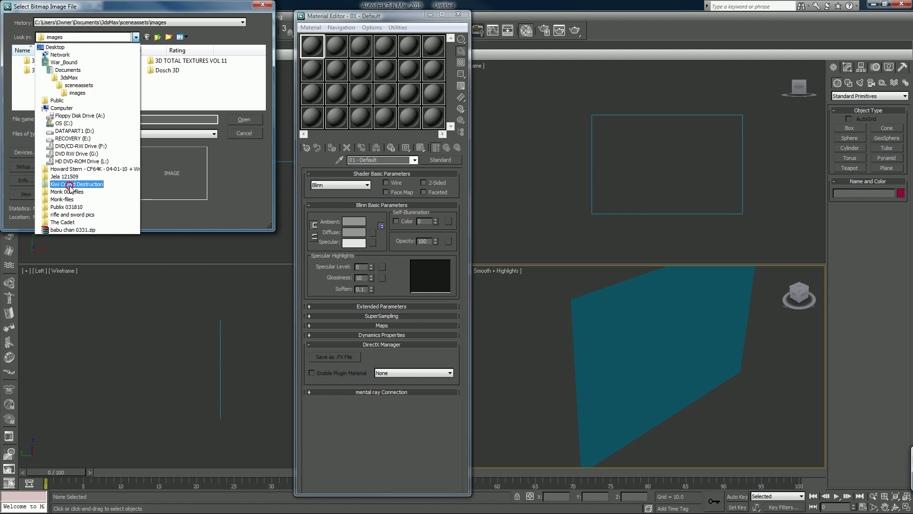
double_click(43, 61)
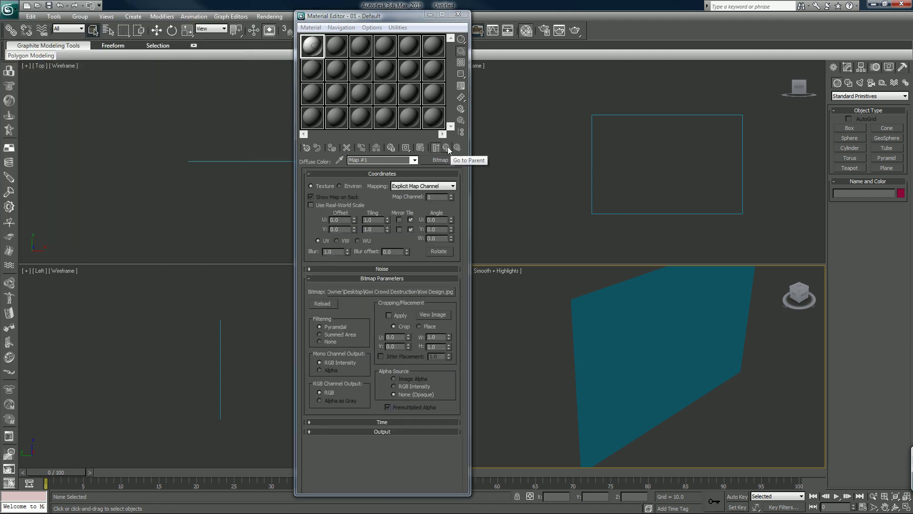
Step: Enable the map's viewport display and drag the sample material onto the plane
click(448, 150)
click(418, 148)
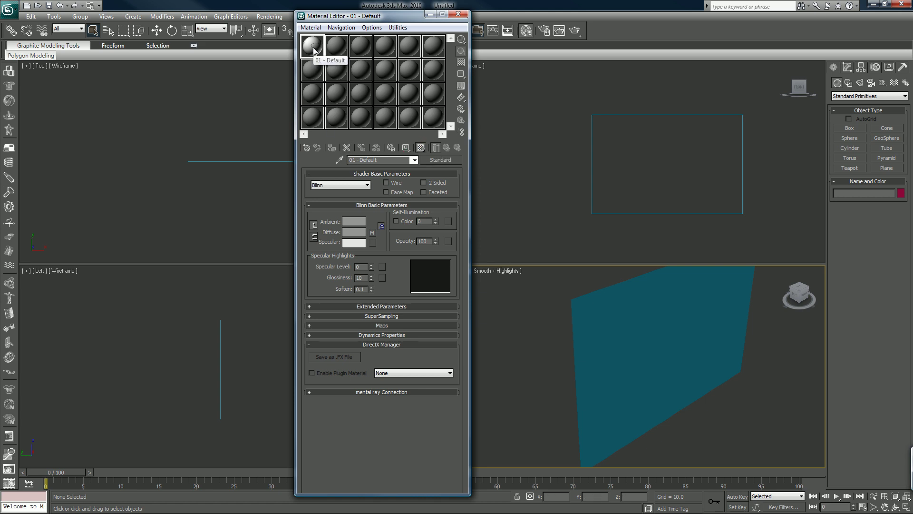
drag(314, 51, 630, 349)
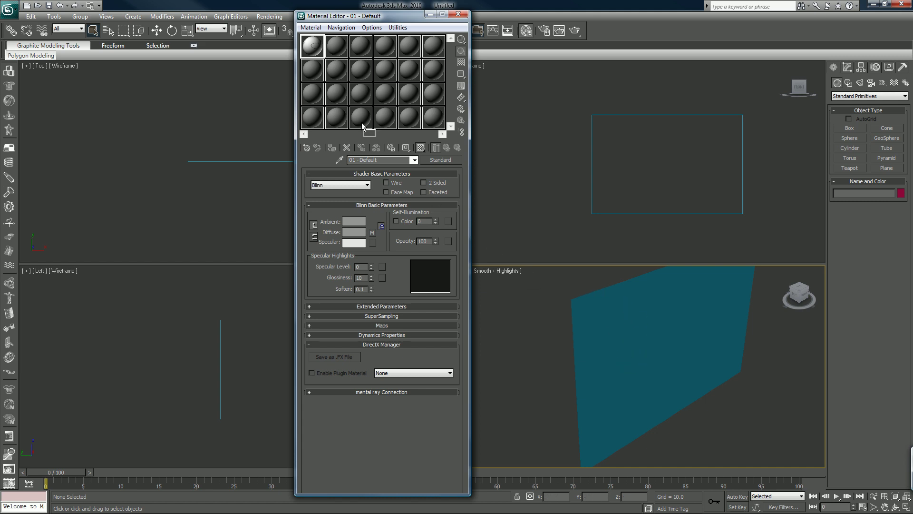
Step: Assign the Kiwi sketch material to Plane01 and frame the textured plane in Perspective
click(332, 149)
click(605, 326)
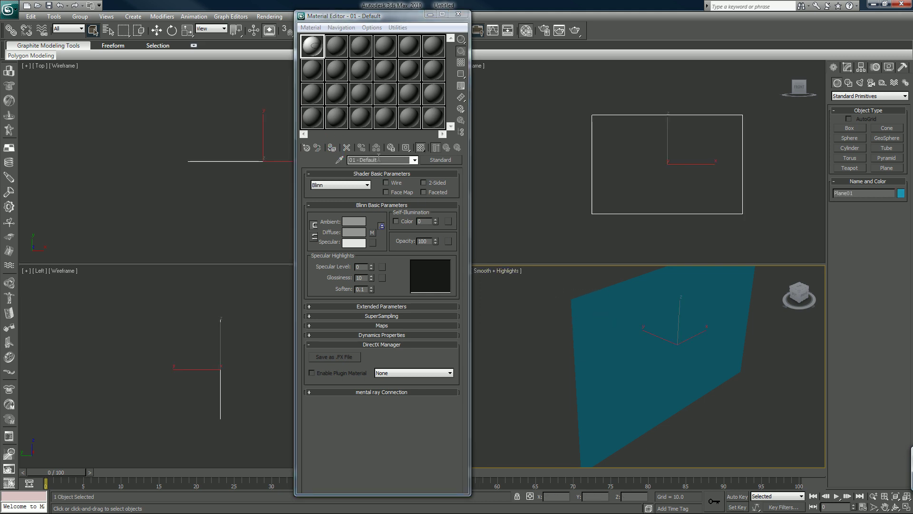
click(336, 149)
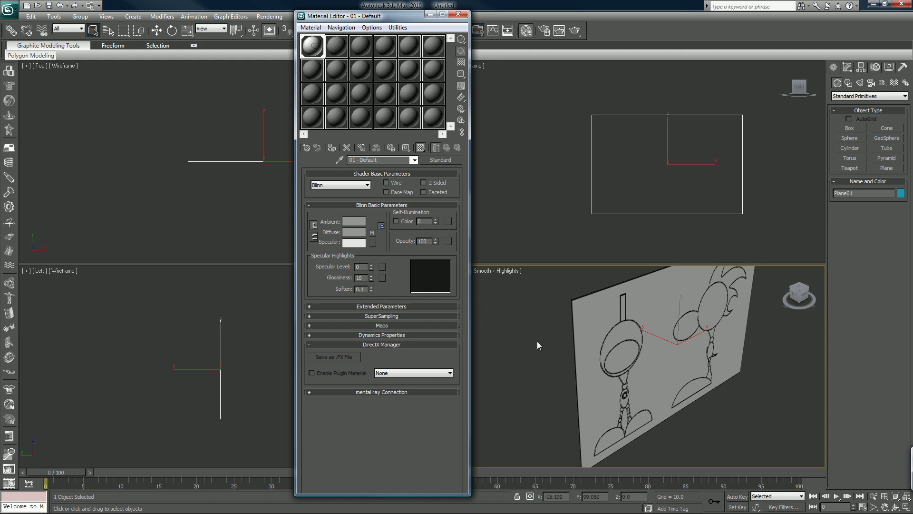
key(f)
middle_drag(733, 361, 624, 347)
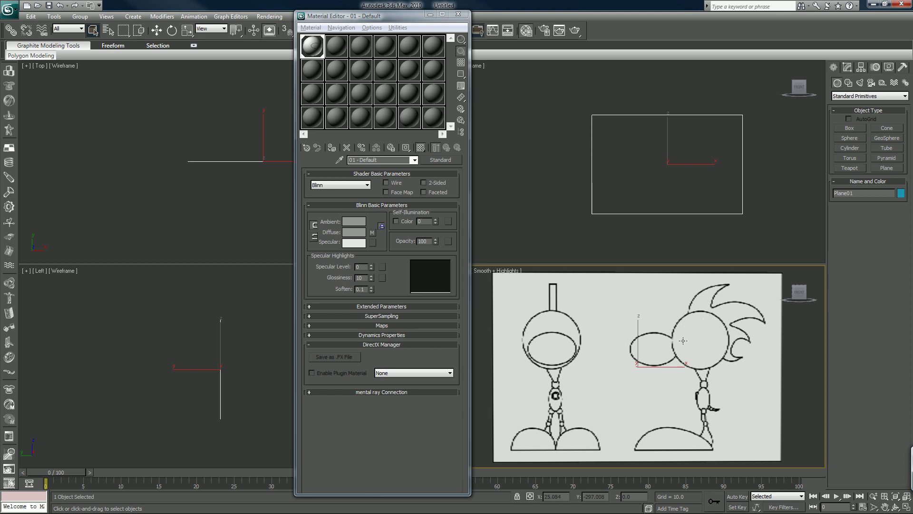
right_click(655, 181)
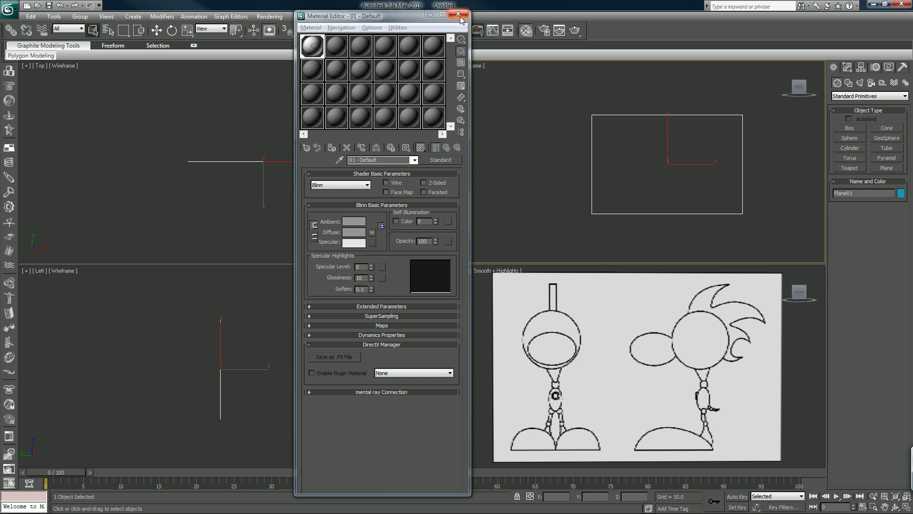
Step: Narrow Plane01's width to 99.392 and add a UVW Map modifier
click(847, 68)
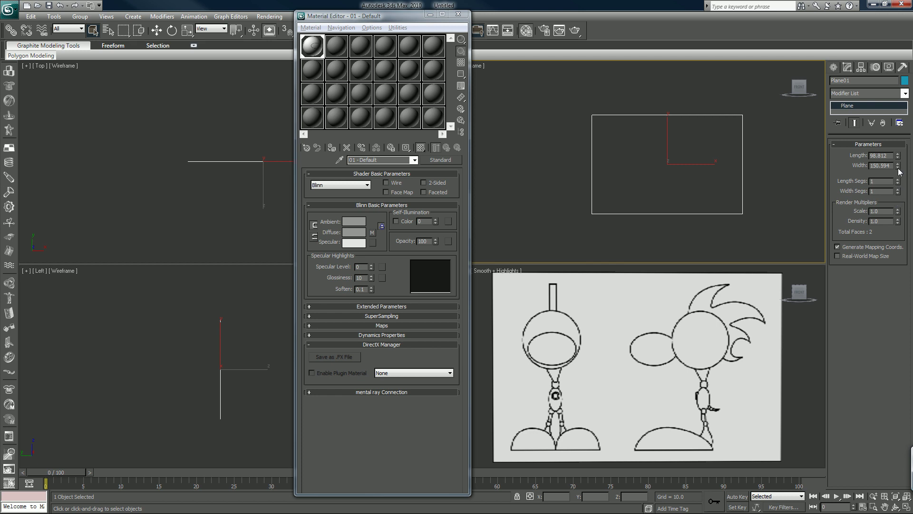
drag(899, 166, 897, 180)
drag(869, 132, 870, 156)
click(877, 95)
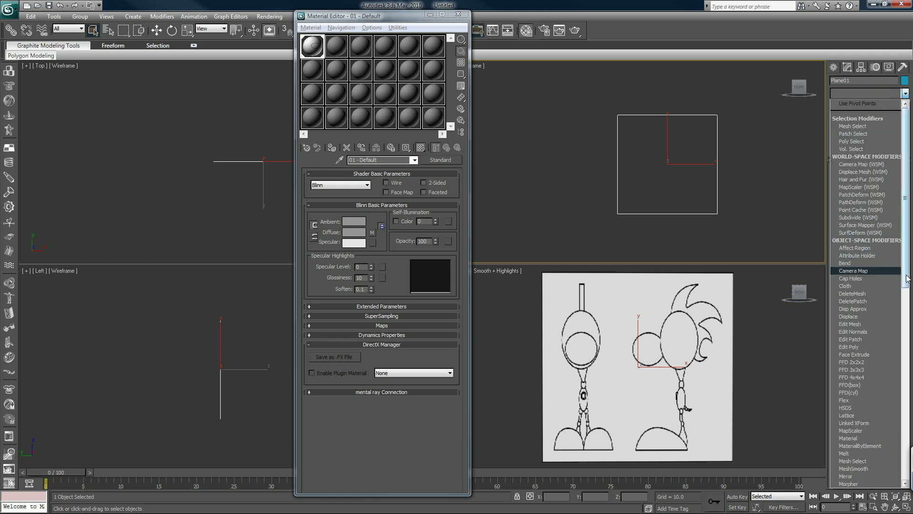
click(906, 413)
click(906, 414)
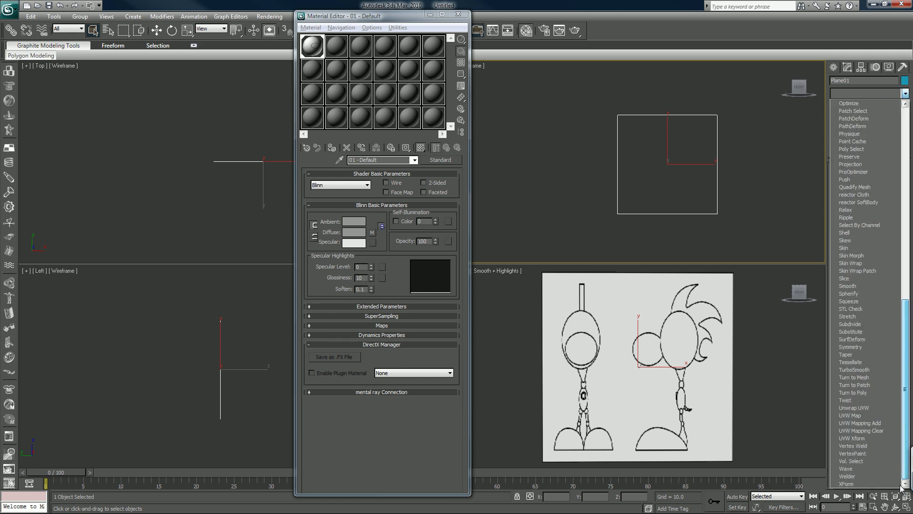
click(854, 416)
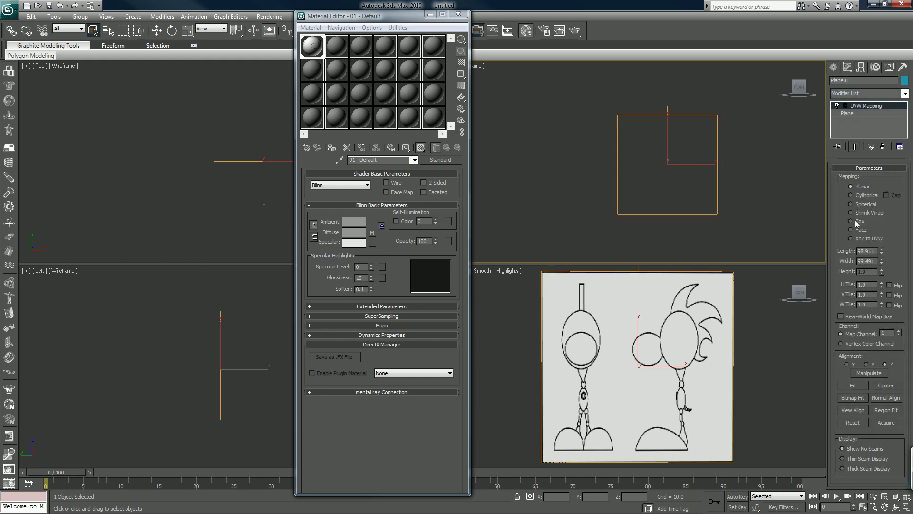
Step: Scale the UVW Map gizmo wider and shift it so the spiky-haired figure fills the plane
click(846, 105)
click(858, 113)
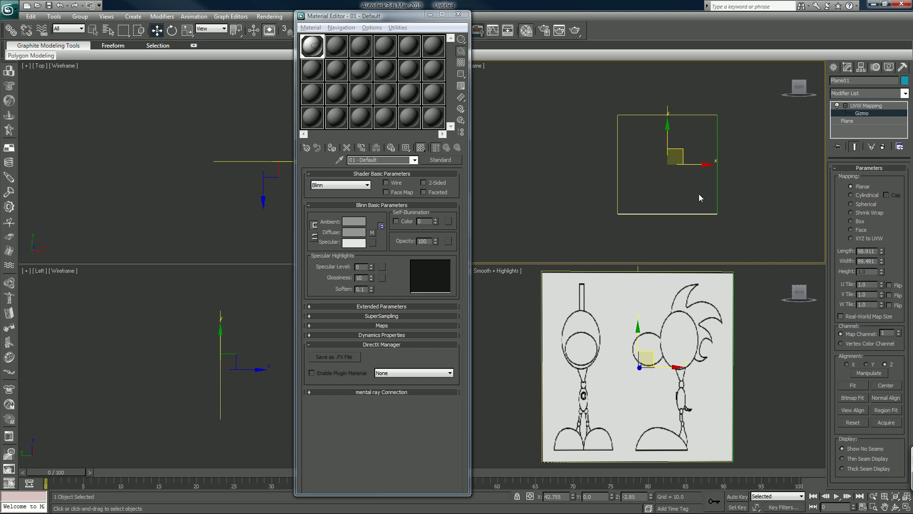
key(e)
key(r)
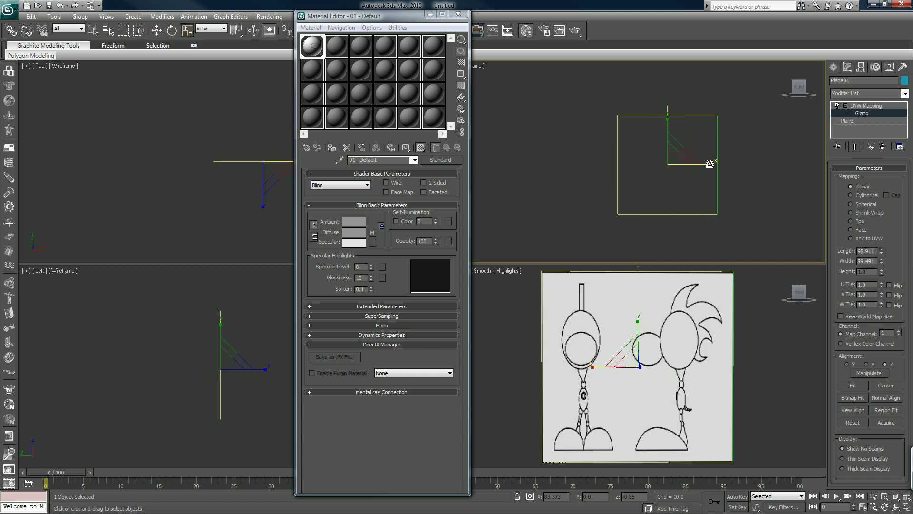
drag(714, 164, 727, 164)
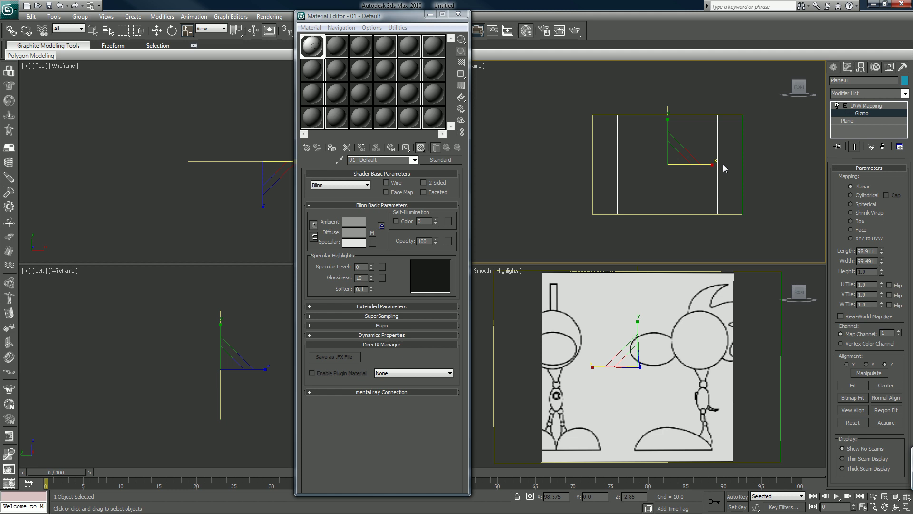
key(w)
drag(700, 164, 672, 166)
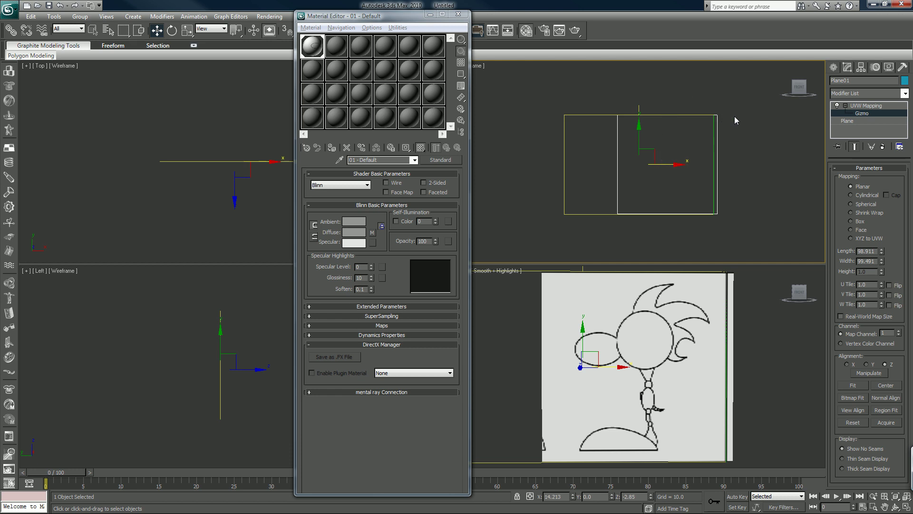
Step: Exit the gizmo level and cancel the stray move and off-angle rotated copy
click(860, 114)
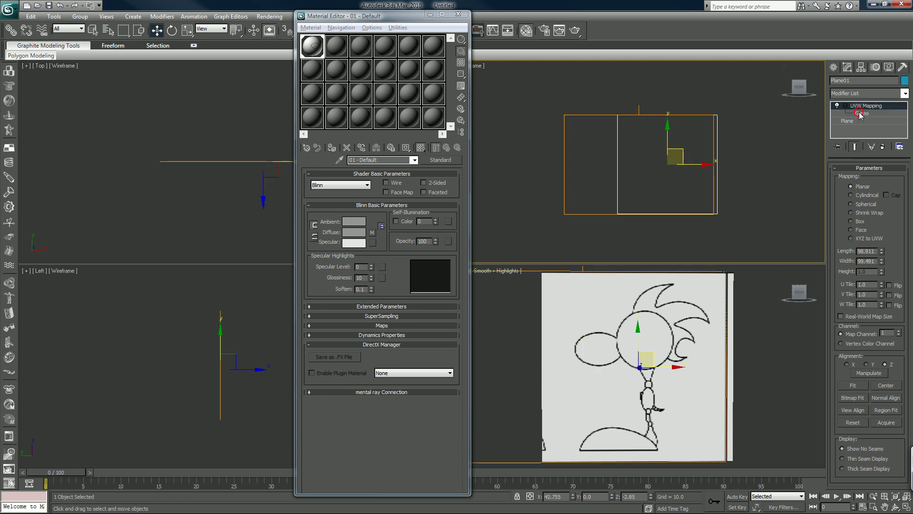
drag(695, 164, 703, 165)
right_click(703, 165)
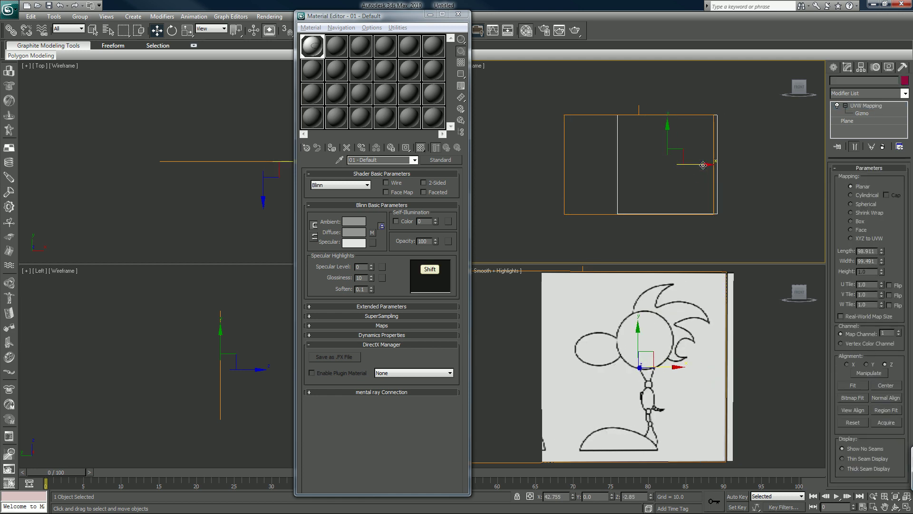
key(e)
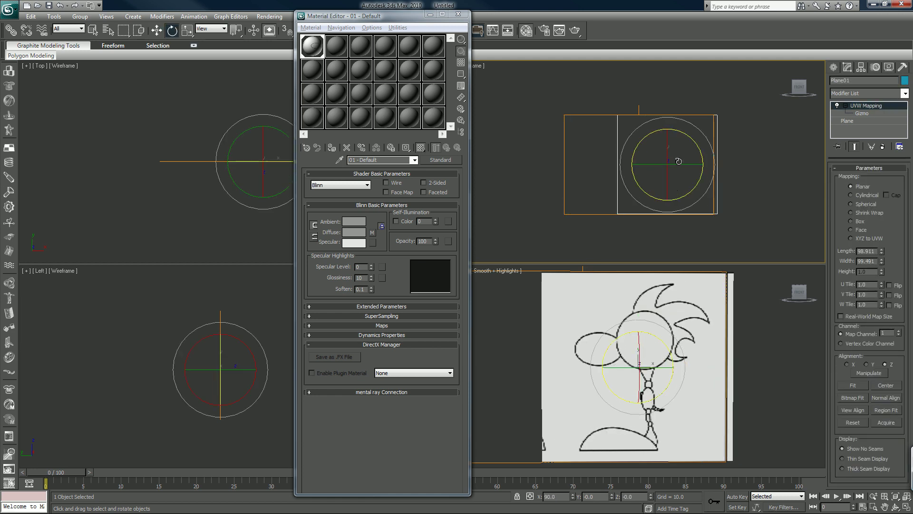
shift+drag(680, 165, 607, 187)
right_click(606, 191)
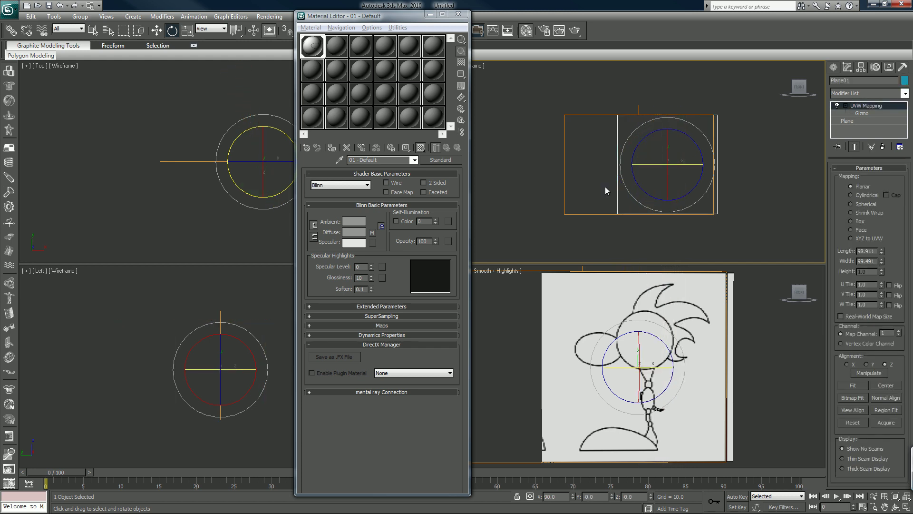
Step: Close the Material Editor, enable Angle Snap, and clone the plane rotated 90° as a Copy
click(458, 14)
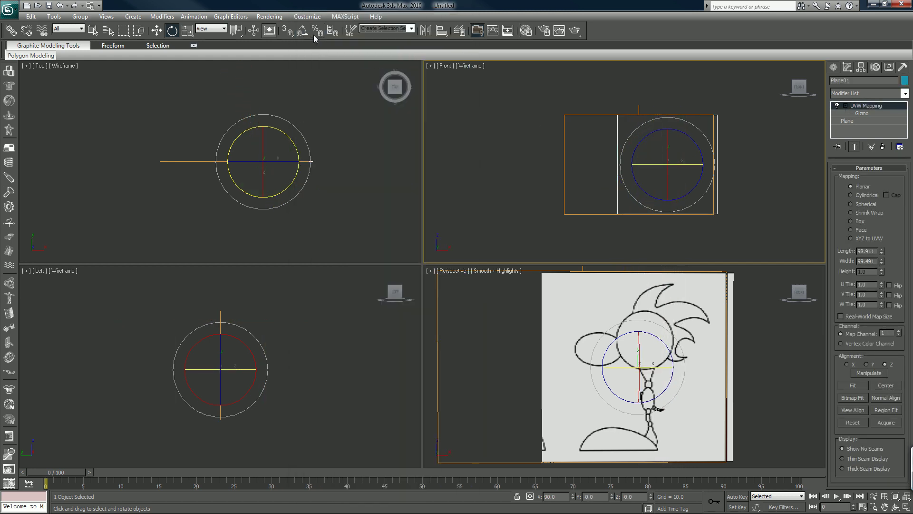
click(301, 32)
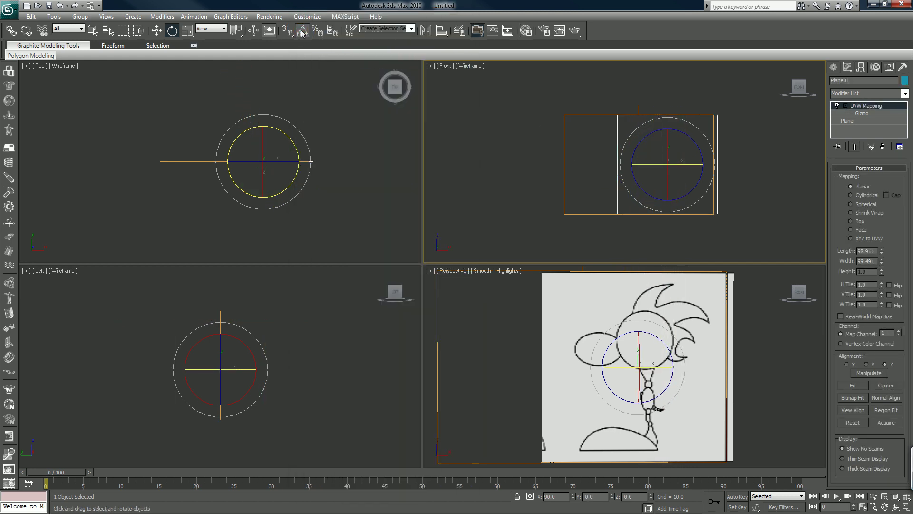
drag(680, 164, 641, 168)
right_click(673, 164)
right_click(680, 165)
click(456, 300)
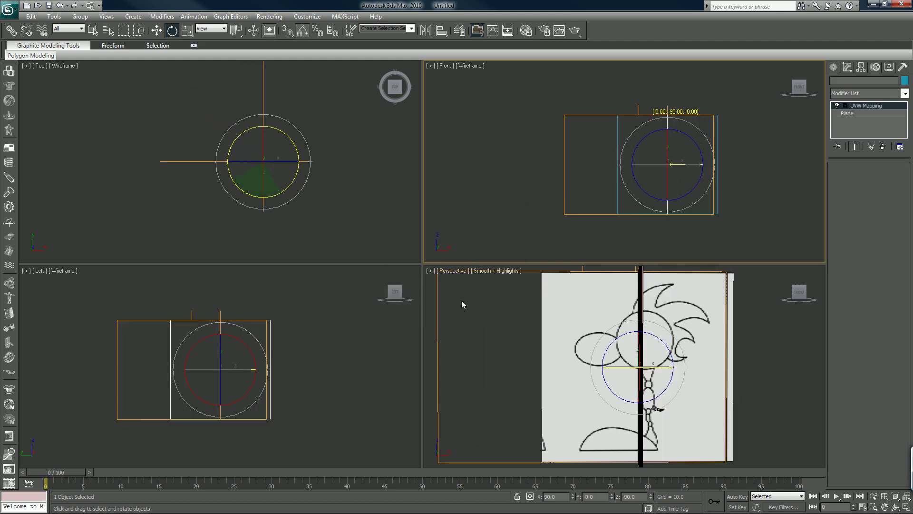
alt+middle_drag(585, 347, 622, 353)
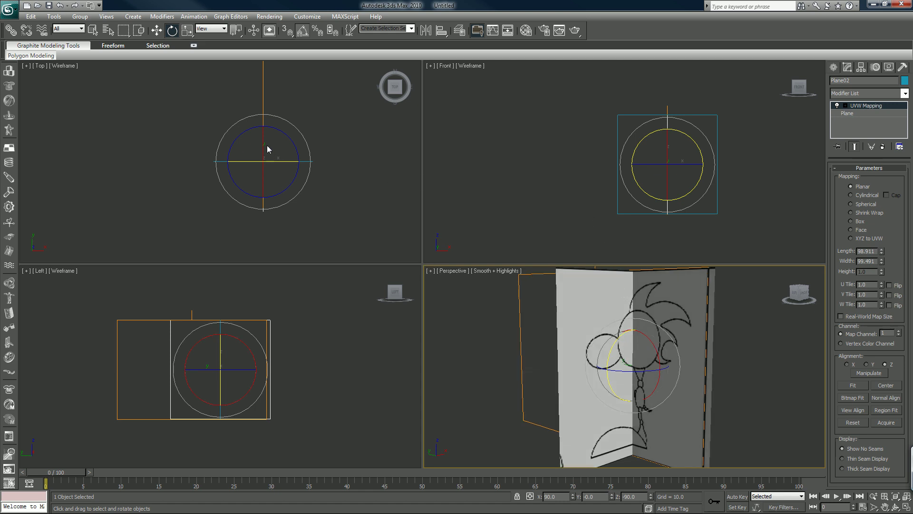
Step: Move Plane02 into position beside Plane01 in the Top view
click(156, 30)
middle_click(267, 186)
middle_drag(267, 187, 253, 184)
drag(250, 172, 291, 190)
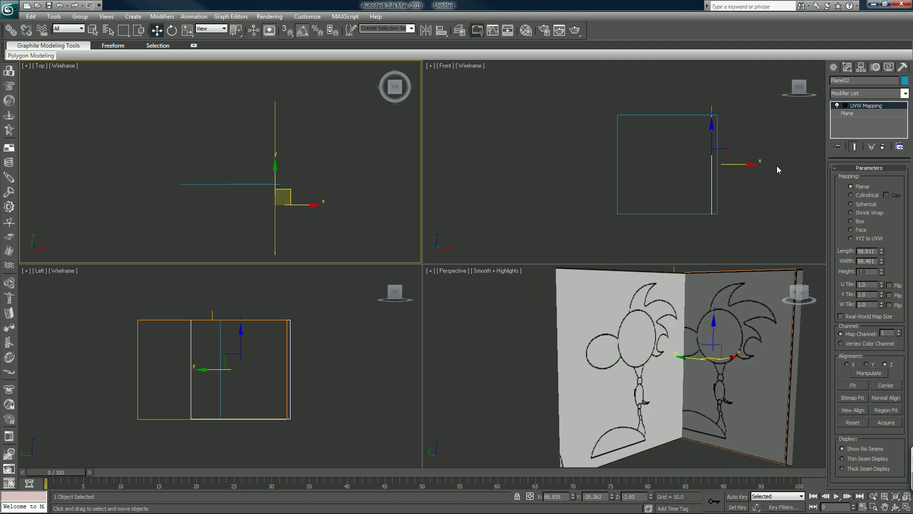
Step: Slide Plane02's UVW Map gizmo to the round-headed antenna figure and shade the Front view
click(845, 105)
click(861, 113)
click(650, 355)
drag(652, 355, 786, 406)
mouse_move(697, 342)
alt+middle_down()
mouse_move(733, 337)
mouse_move(683, 332)
mouse_move(692, 335)
alt+middle_up()
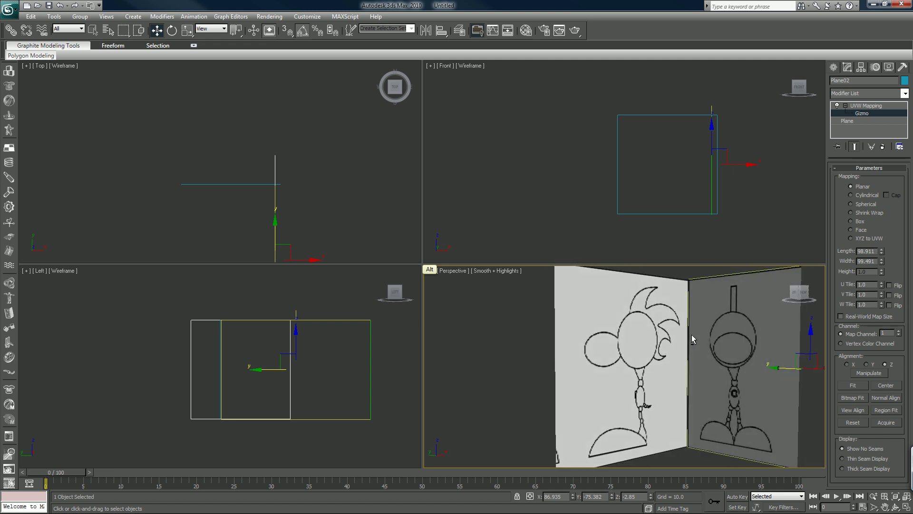
middle_drag(692, 338, 647, 330)
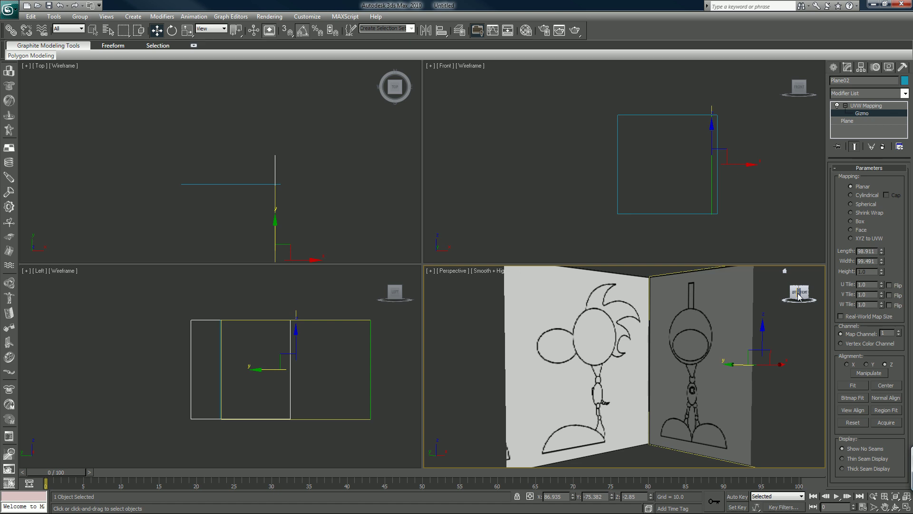
middle_drag(693, 342, 682, 339)
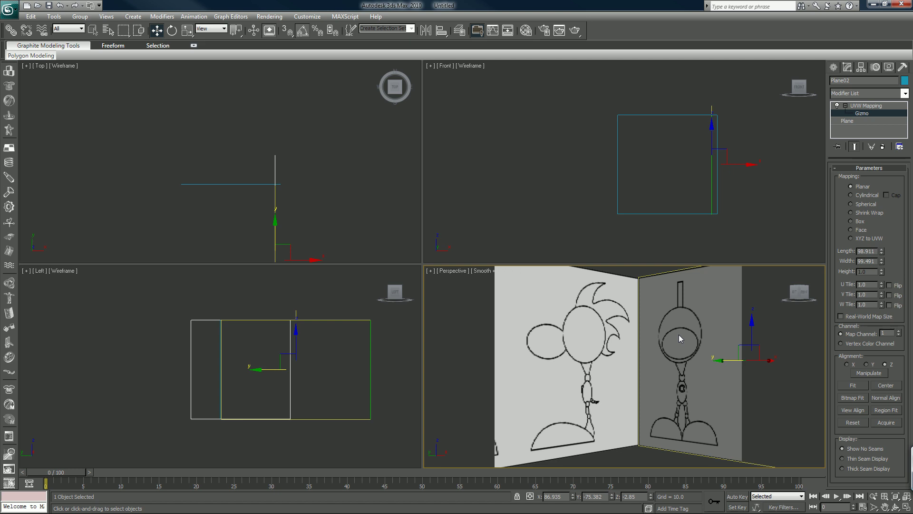
middle_drag(670, 216, 660, 205)
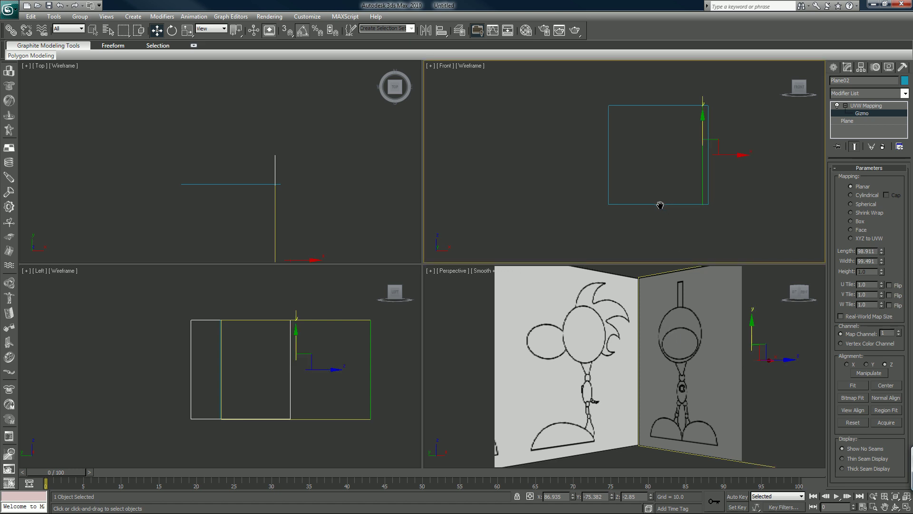
key(F3)
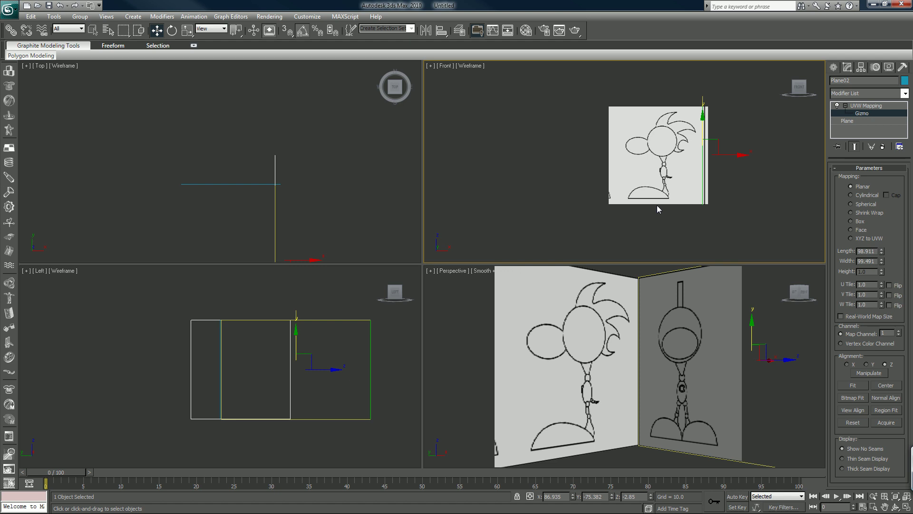
Step: Maximize the Front viewport with Alt+W, zoom onto the plane, and bring up the Layer Manager
scroll(657, 205, up, 2)
middle_drag(657, 205, 641, 193)
key(alt+w)
scroll(531, 253, up, 2)
mouse_move(531, 240)
middle_down()
mouse_move(530, 253)
mouse_move(518, 233)
middle_up()
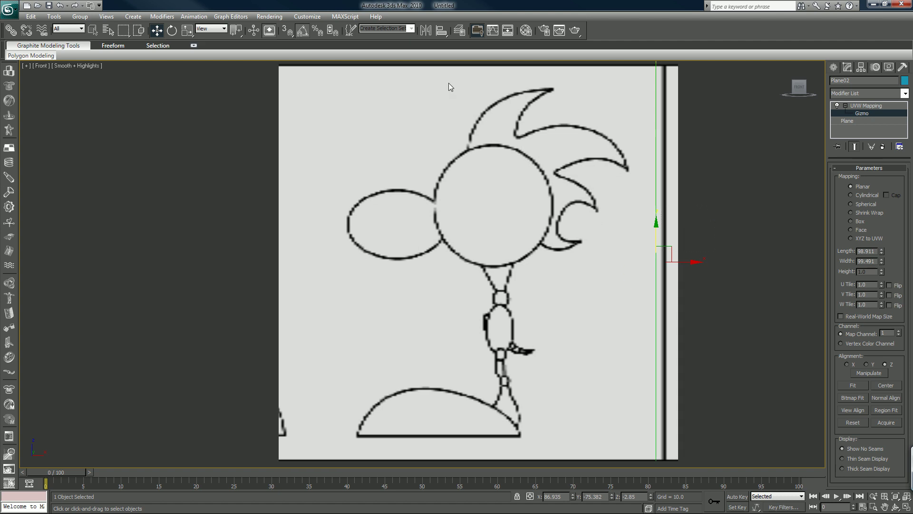
click(442, 31)
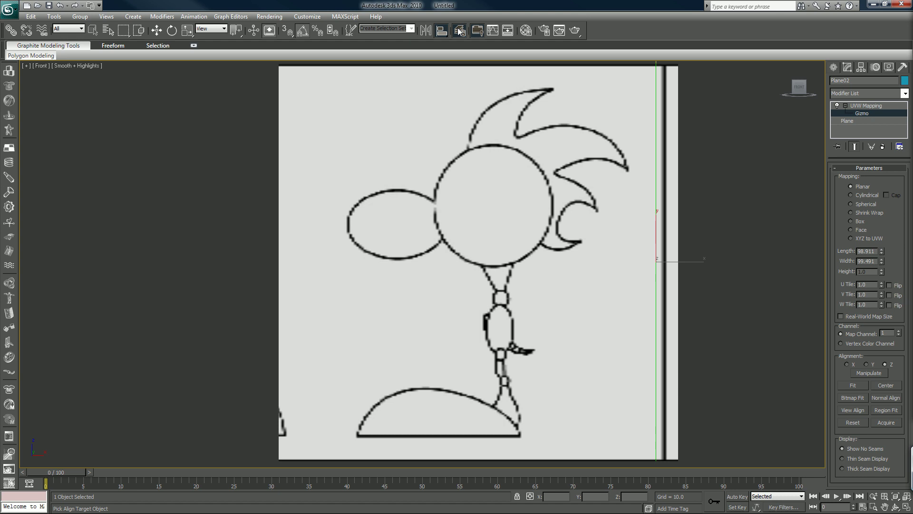
click(460, 30)
drag(678, 33, 648, 54)
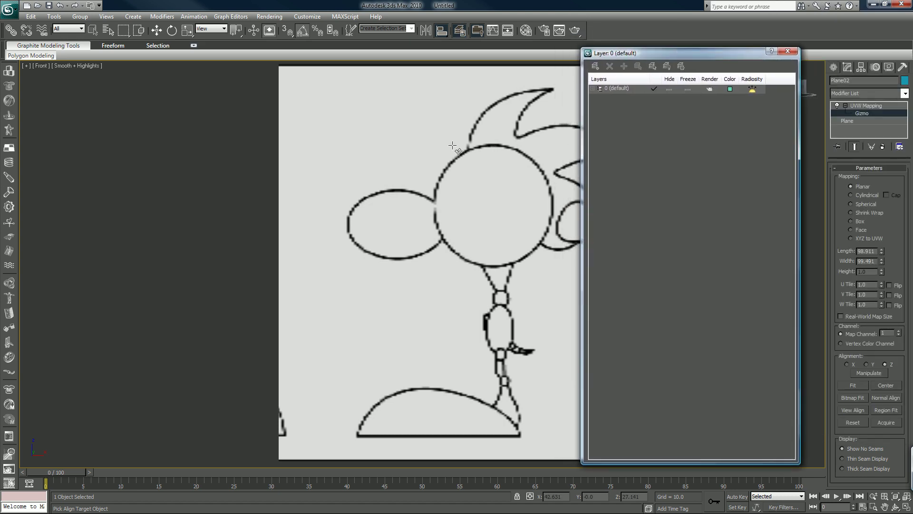
Step: Create a new layer from the selected plane and name it 'Ref Pannels'
click(595, 66)
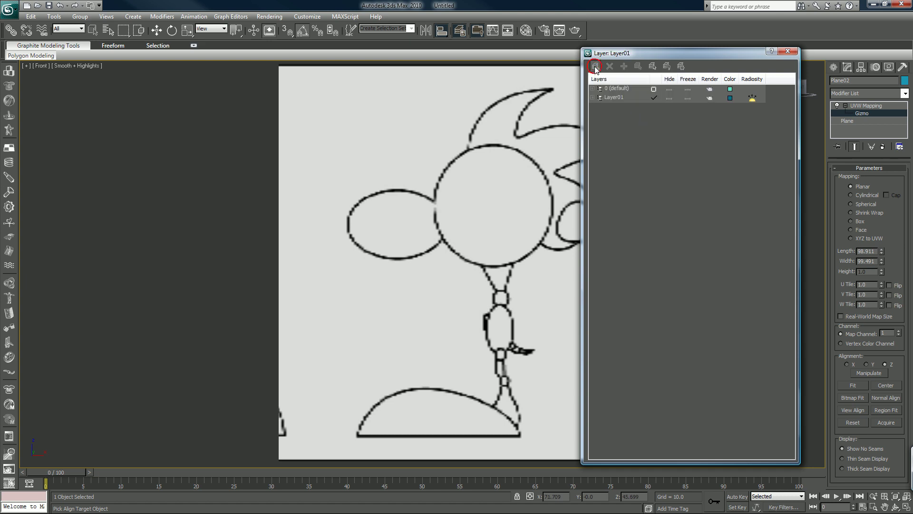
click(613, 97)
text(R)
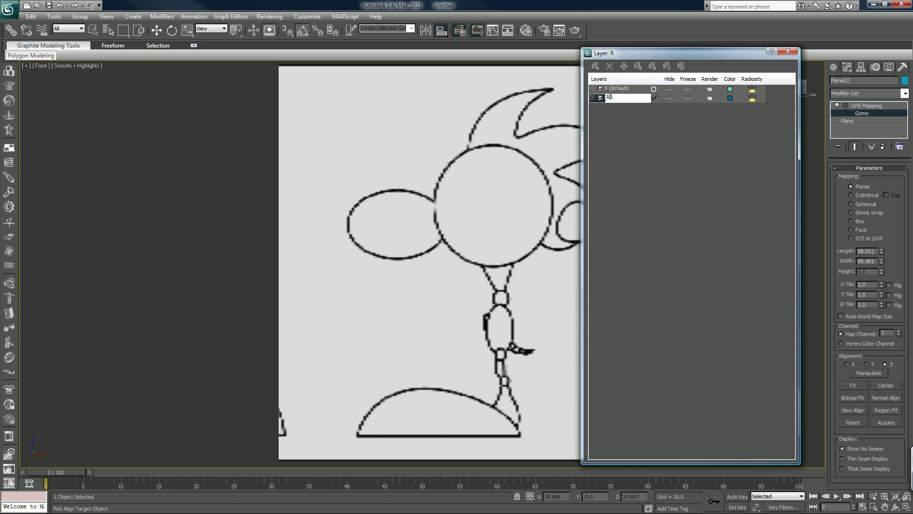
text(ef Pannels)
key(Return)
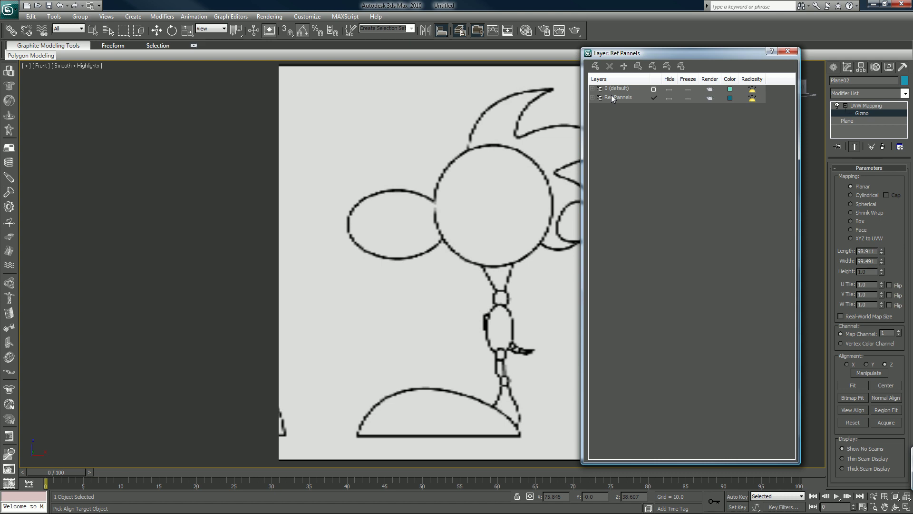
click(671, 98)
click(671, 98)
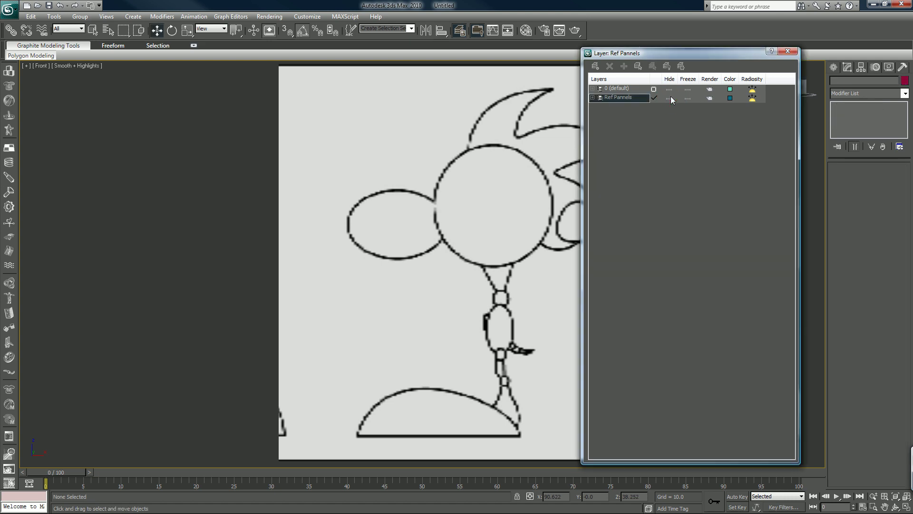
scroll(383, 167, down, 4)
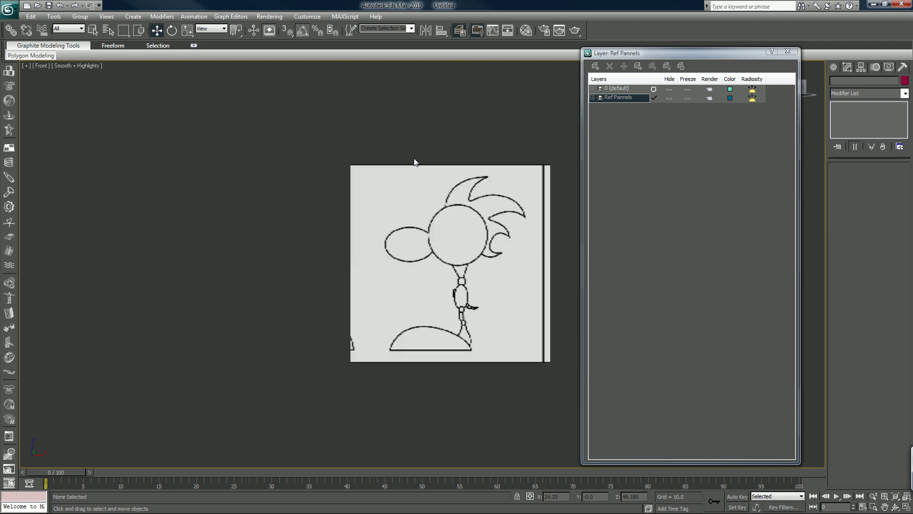
middle_drag(414, 162, 382, 173)
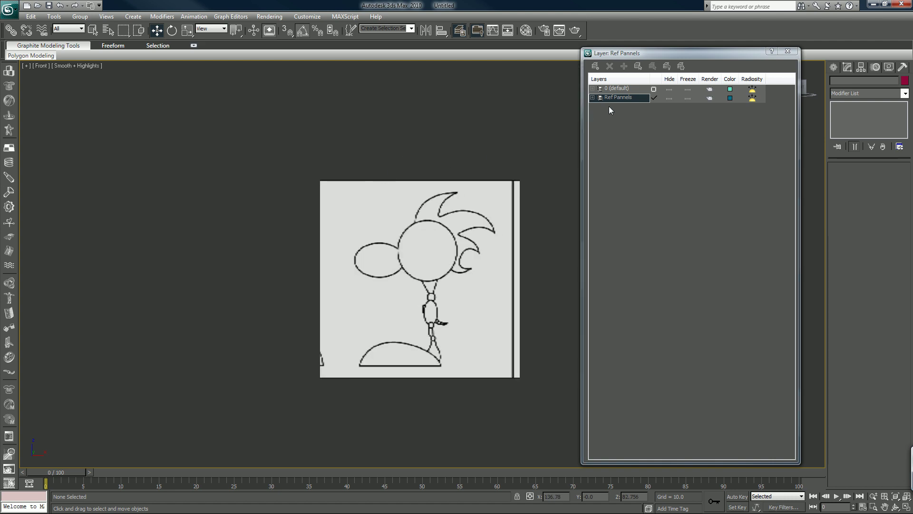
Step: Cut Plane01 from layer 0 and paste it into the Ref Pannels layer
click(654, 88)
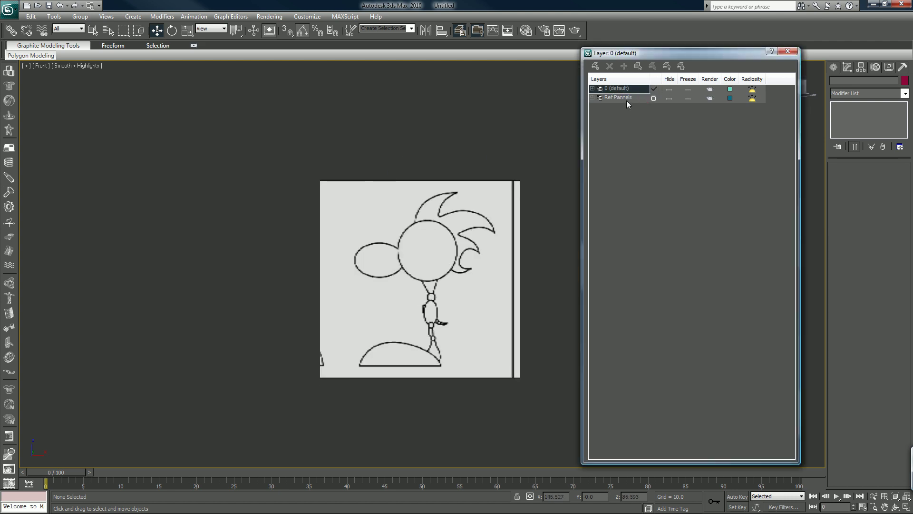
click(592, 98)
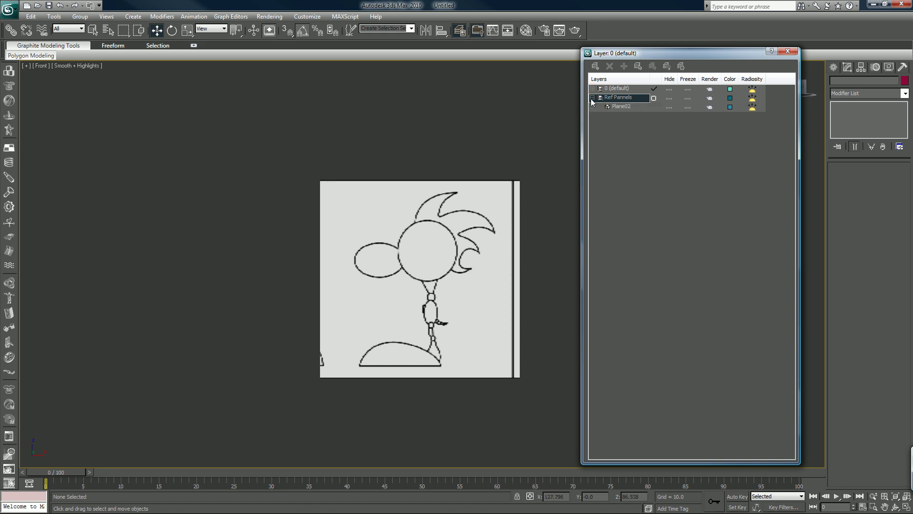
click(592, 88)
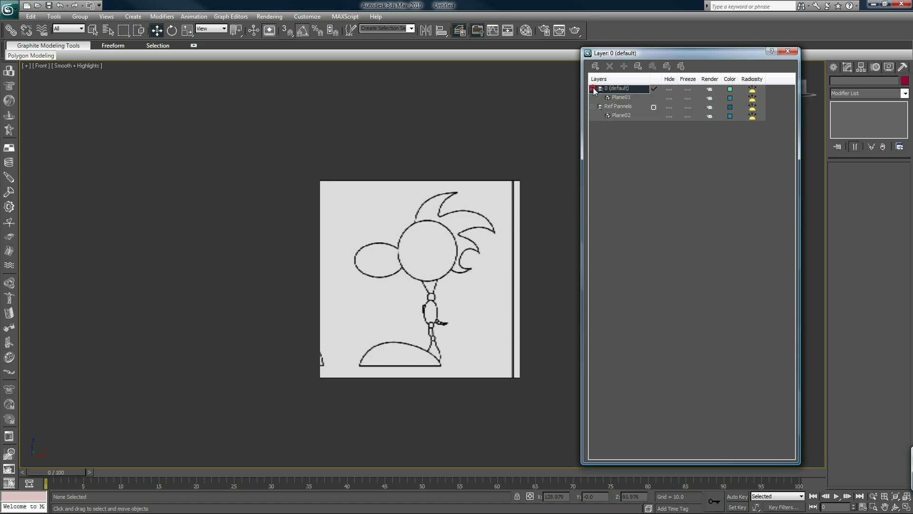
click(614, 97)
right_click(614, 97)
click(628, 113)
click(617, 106)
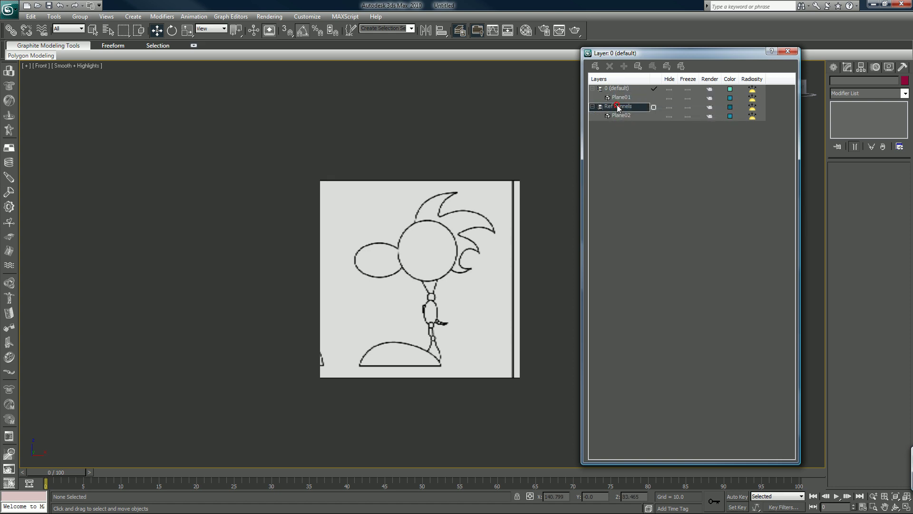
right_click(617, 107)
click(629, 131)
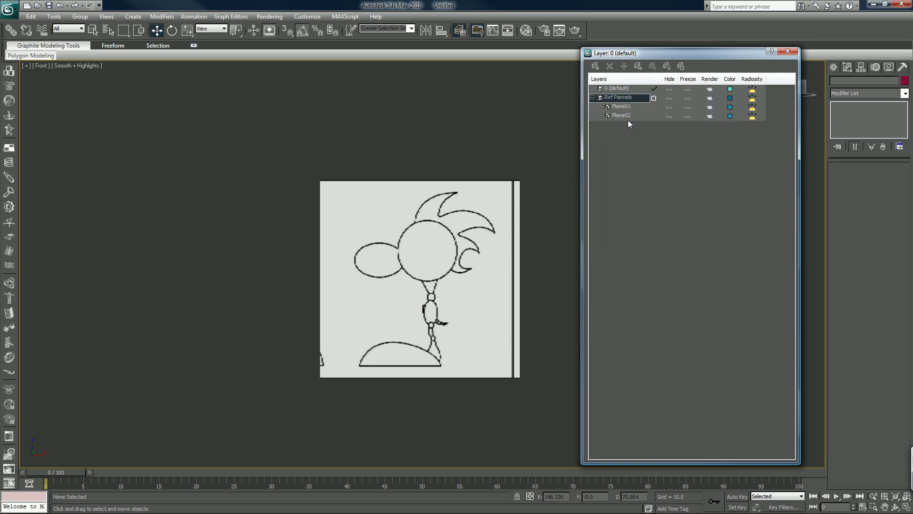
Step: Make Ref Pannels the current layer and select both reference planes in the Front view
click(593, 97)
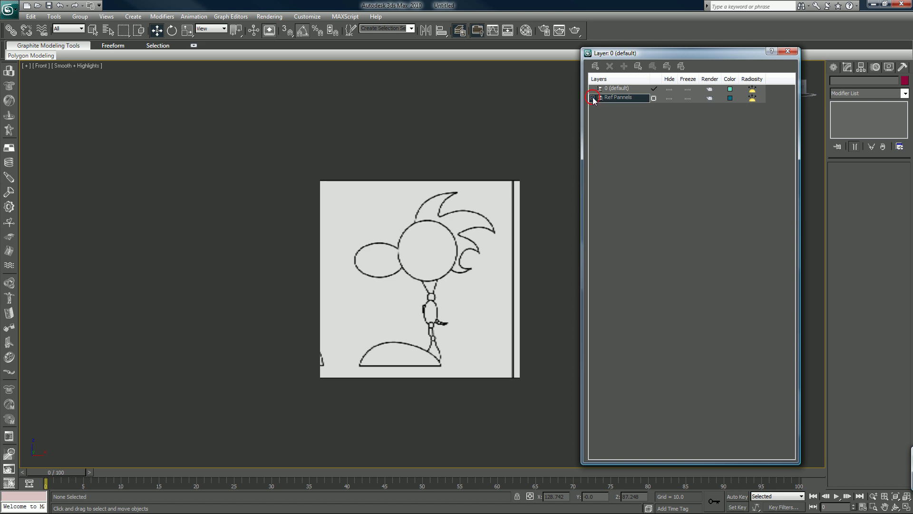
click(670, 98)
click(670, 98)
click(654, 98)
drag(555, 152, 312, 314)
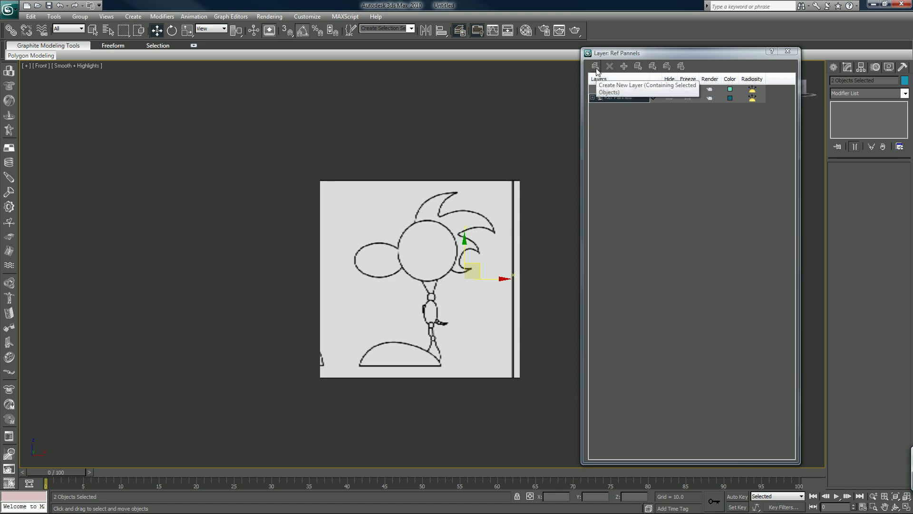
Step: Create a layer from the two selected planes and rename Layer01 to 'Basic Geometry'
click(624, 66)
click(619, 98)
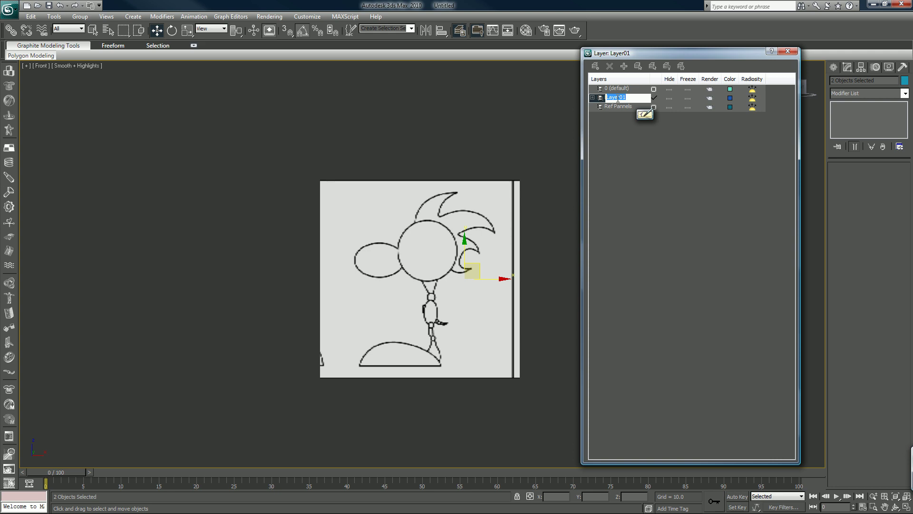
text(Basi)
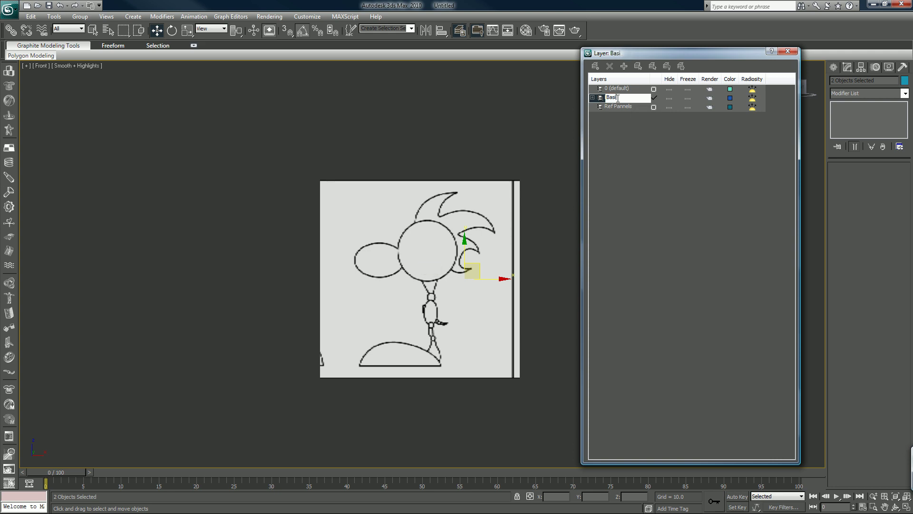
text(c Geometry)
key(Return)
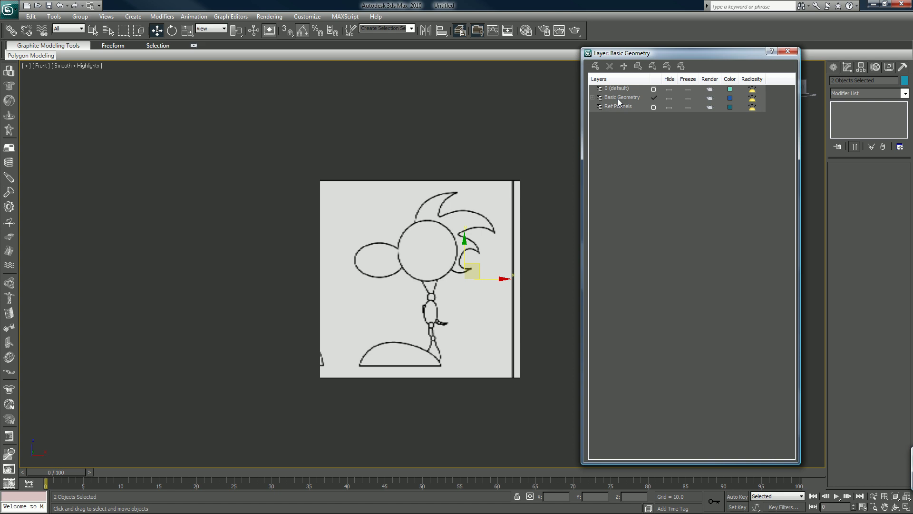
Step: Select the Ref Pannels layer and toggle Basic Geometry's visibility off and back on
scroll(528, 179, up, 1)
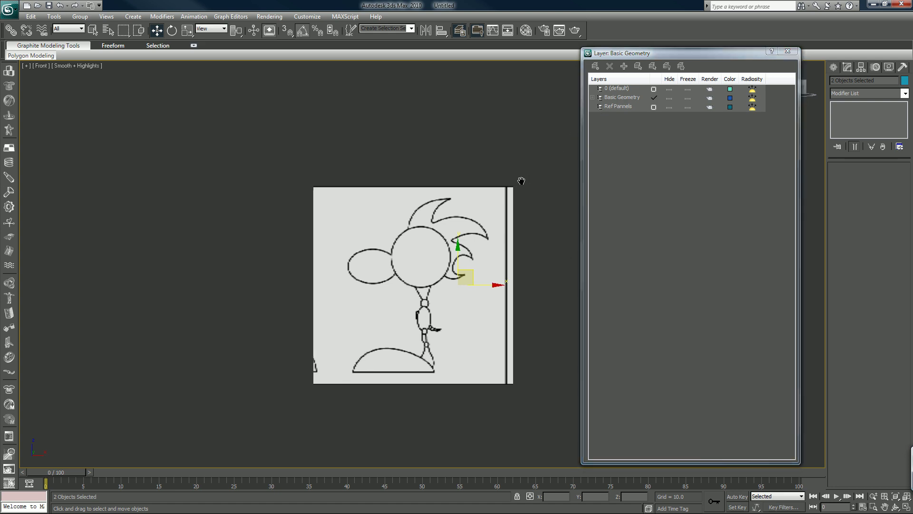
scroll(520, 180, up, 3)
middle_drag(520, 179, 509, 151)
scroll(519, 161, up, 2)
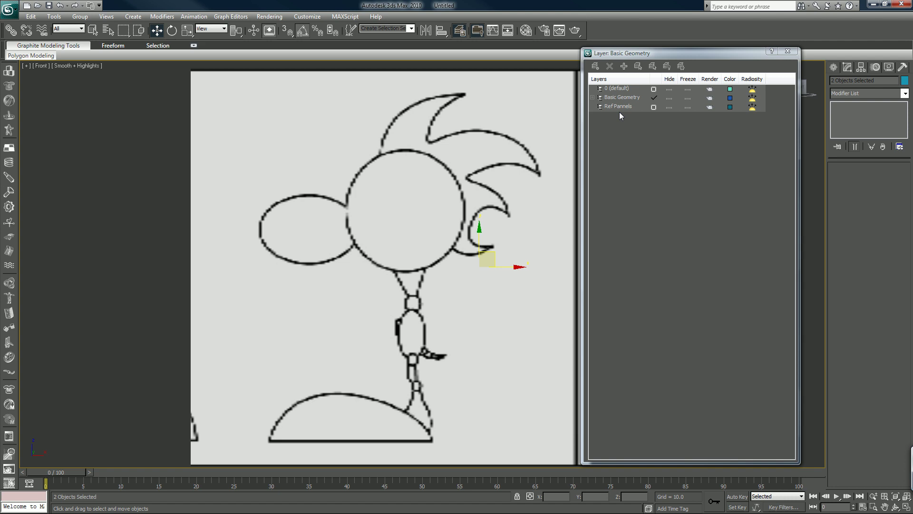
click(668, 107)
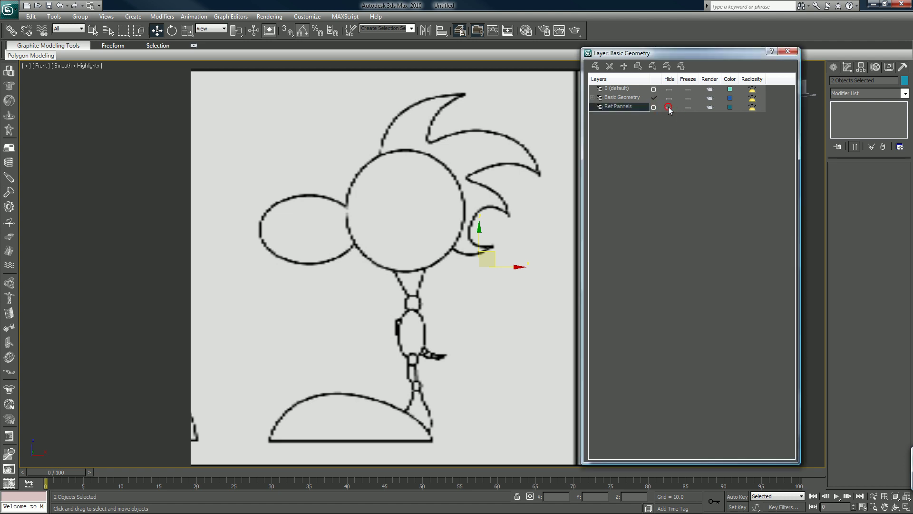
click(592, 106)
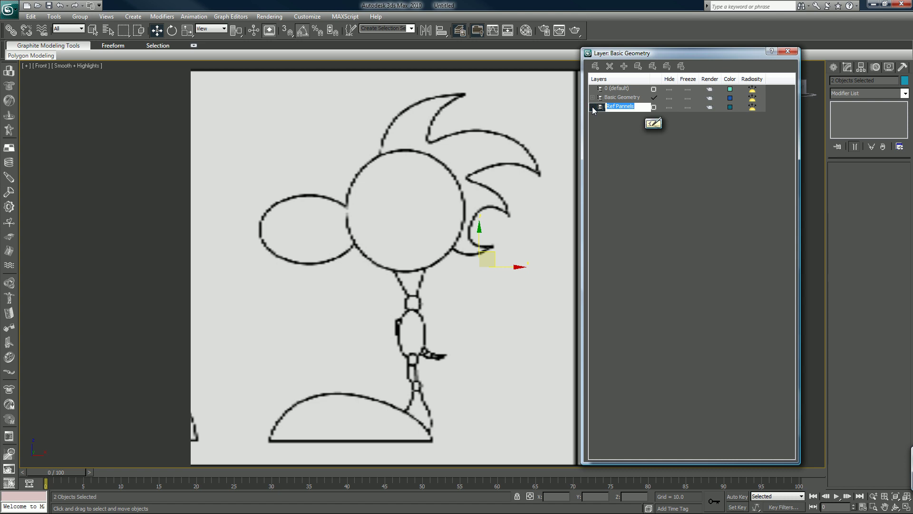
click(669, 97)
click(668, 98)
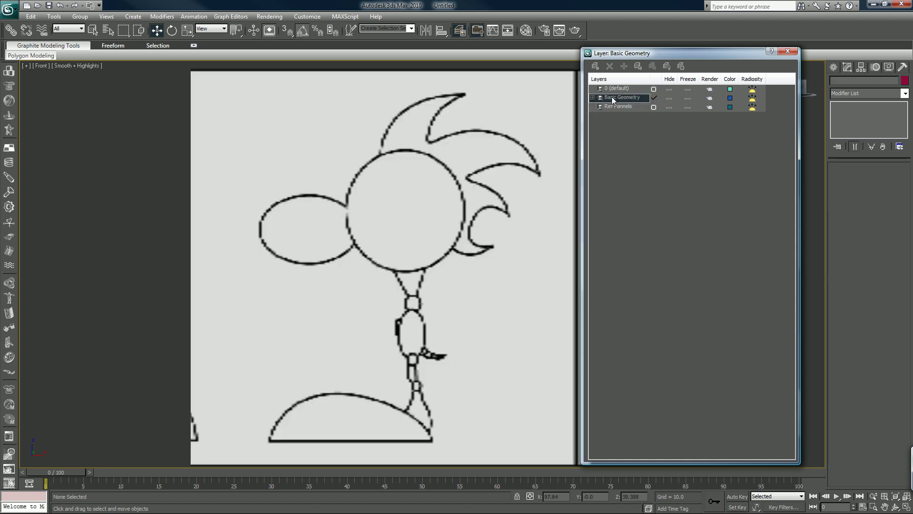
Step: Expand Basic Geometry and cut Plane01 from it, pasting it into Ref Pannels
click(592, 97)
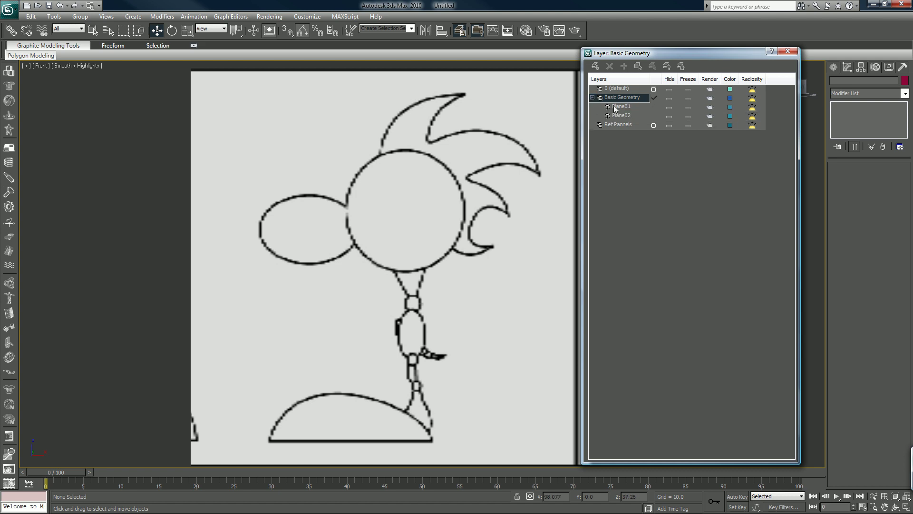
click(615, 106)
right_click(615, 106)
click(633, 121)
right_click(618, 125)
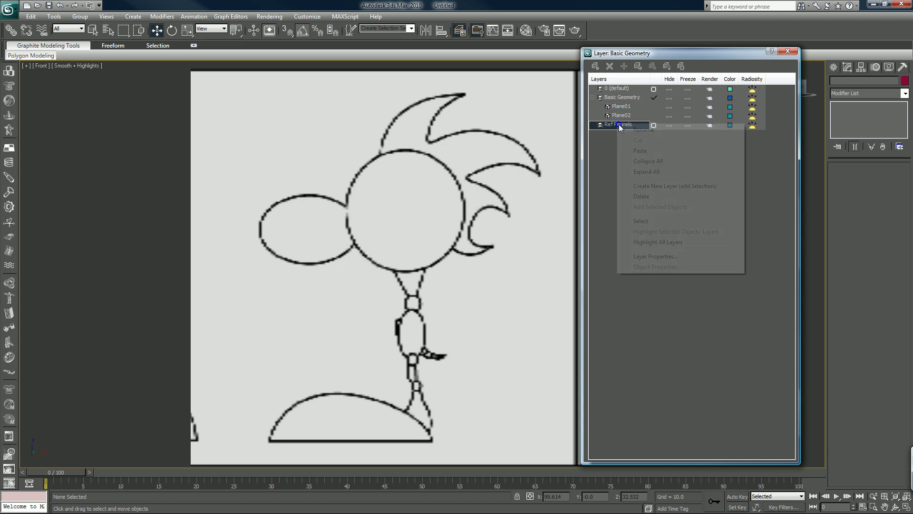
click(640, 151)
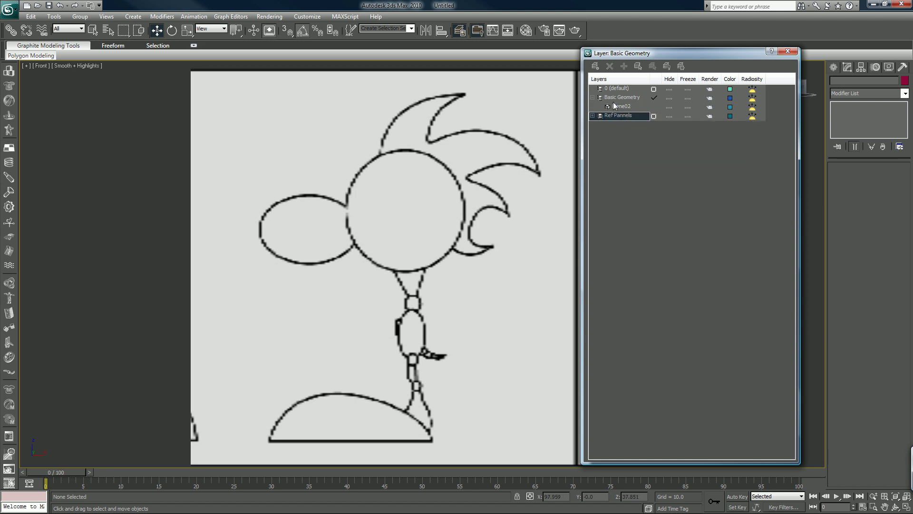
Step: Cut Plane02 from Basic Geometry and paste it into Ref Pannels
right_click(616, 108)
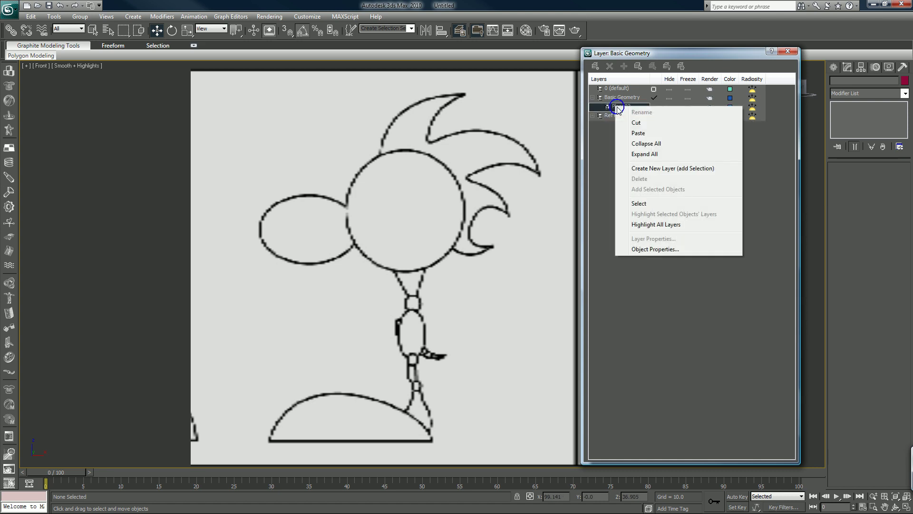
click(636, 123)
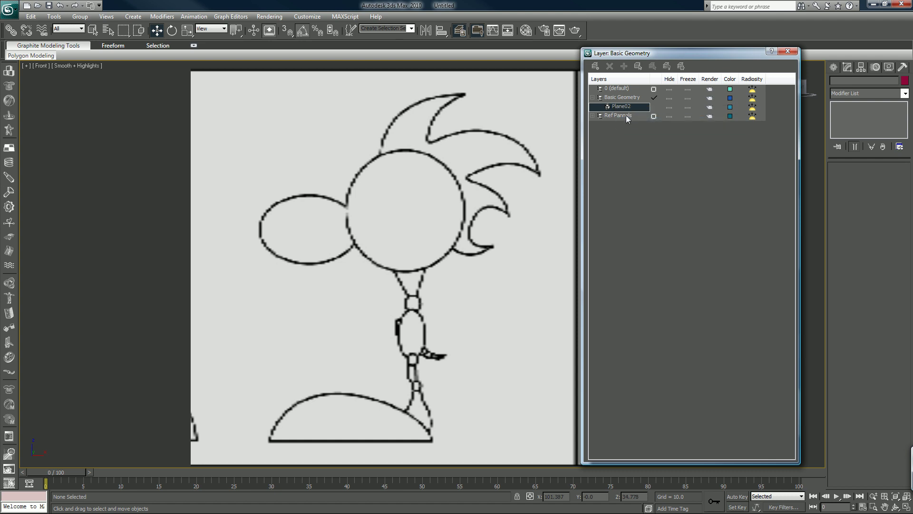
right_click(626, 116)
click(646, 142)
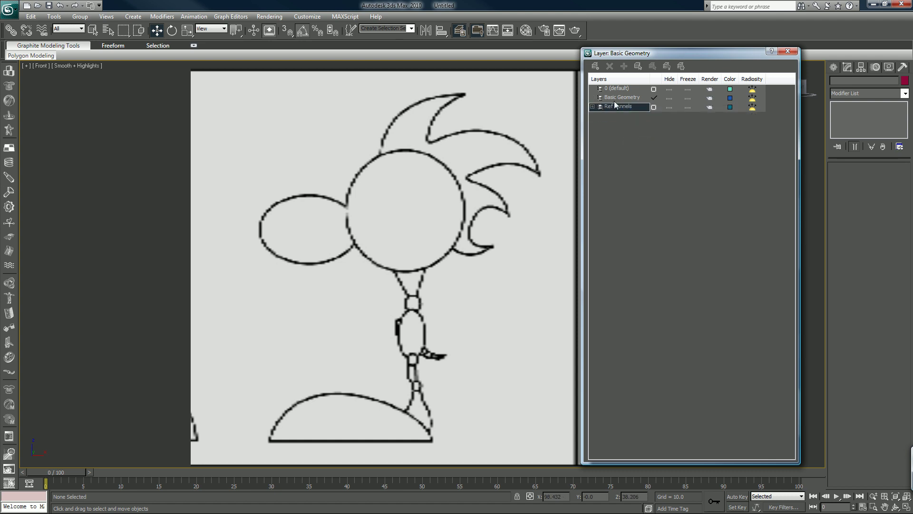
Step: Hide and reshow Ref Pannels to confirm both planes moved, then select Basic Geometry
click(668, 106)
click(668, 106)
click(654, 98)
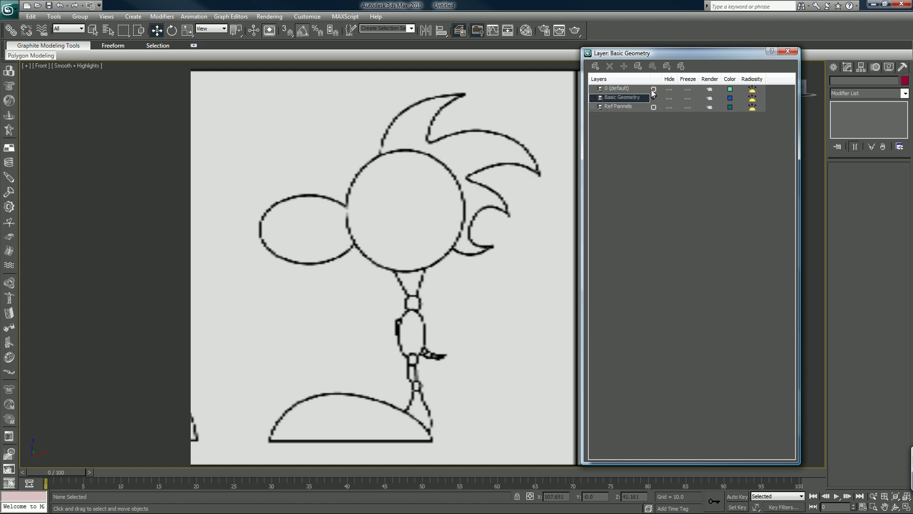
click(655, 88)
click(654, 107)
click(654, 98)
click(647, 97)
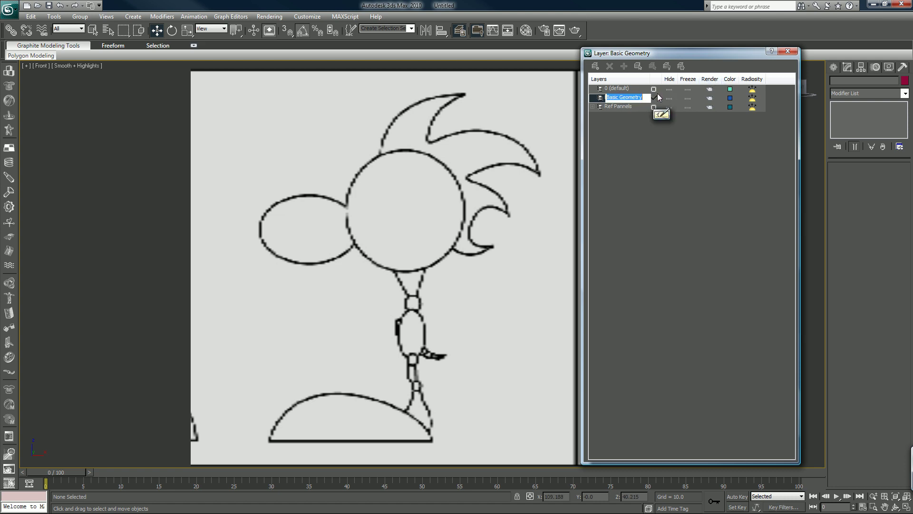
click(657, 98)
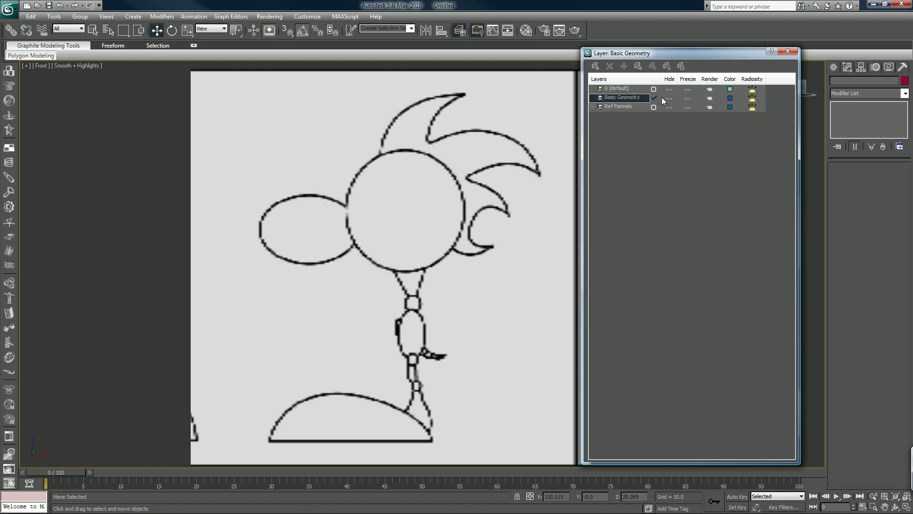
click(633, 98)
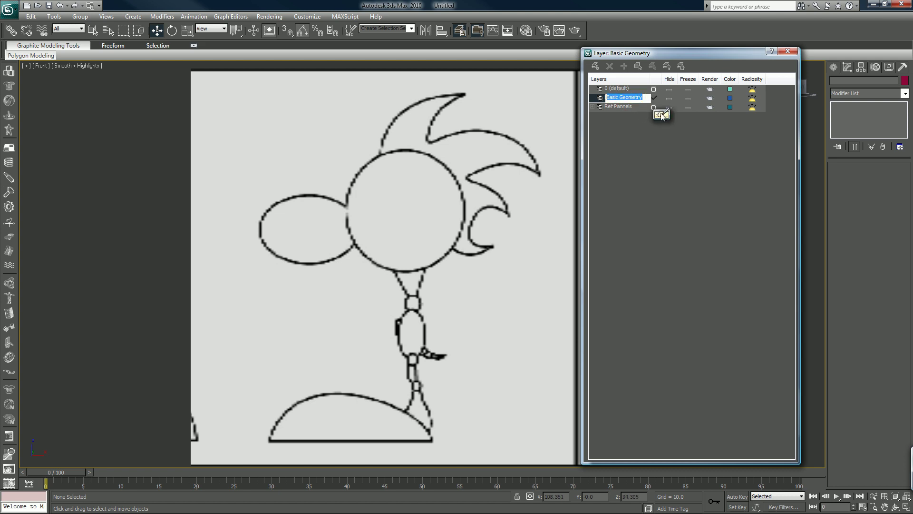
click(661, 115)
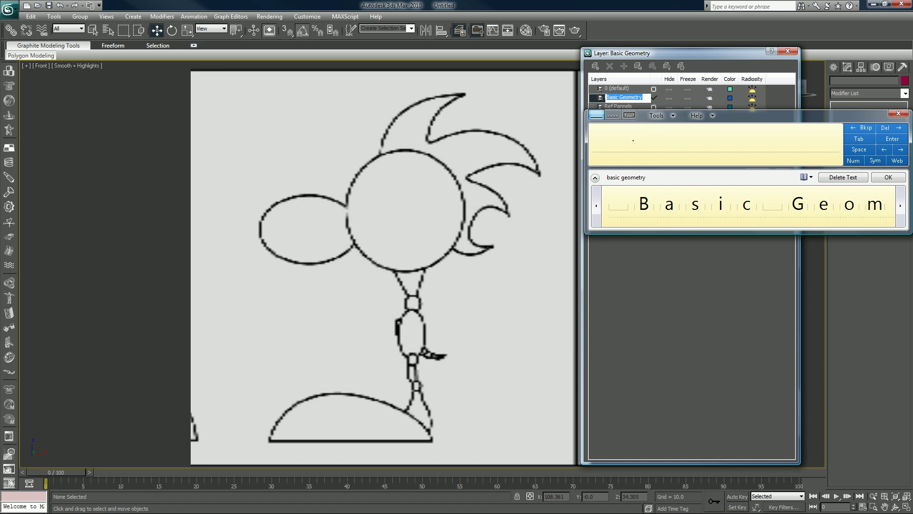
mouse_move(633, 144)
mouse_down()
mouse_move(632, 154)
mouse_move(640, 136)
mouse_move(643, 158)
mouse_move(652, 141)
mouse_move(660, 155)
mouse_move(674, 155)
mouse_up()
drag(678, 133, 677, 156)
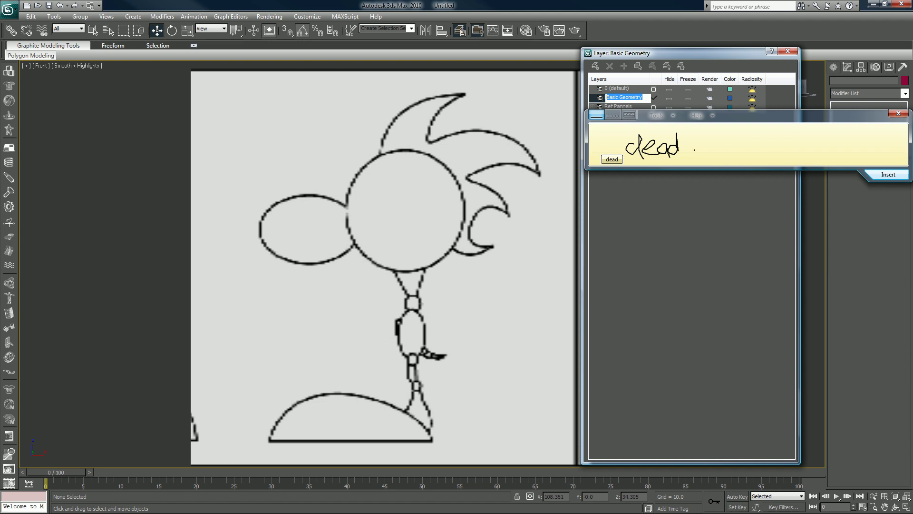
click(897, 114)
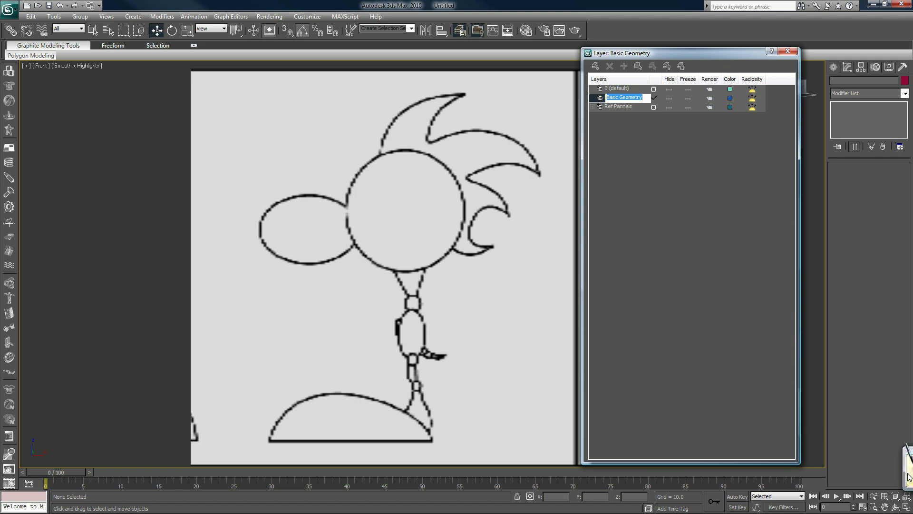
click(909, 477)
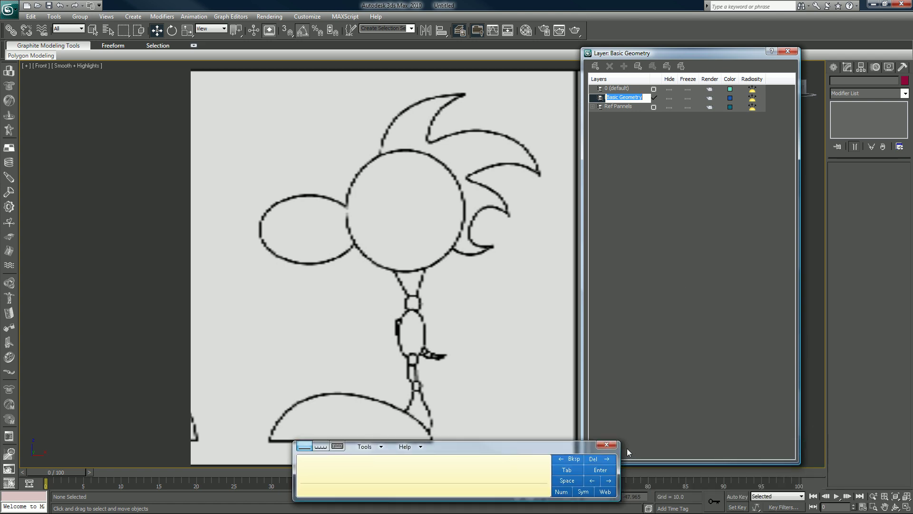
click(606, 445)
click(655, 138)
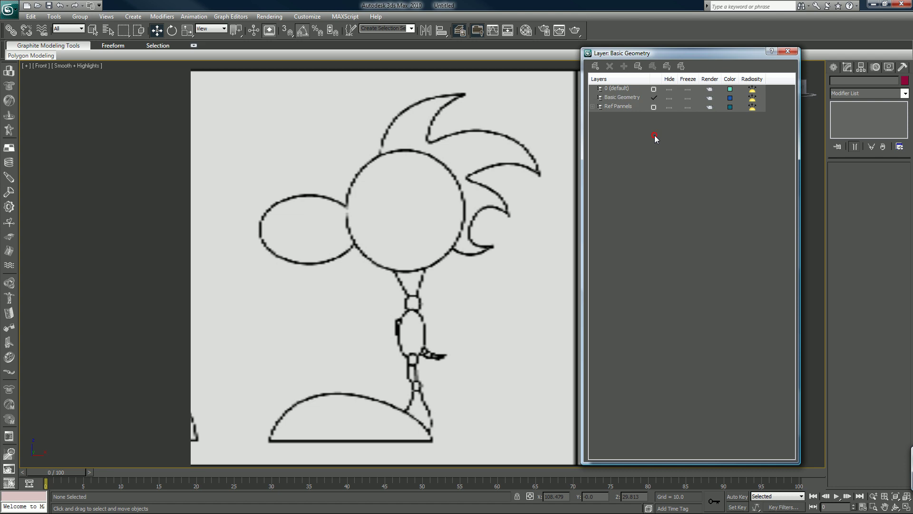